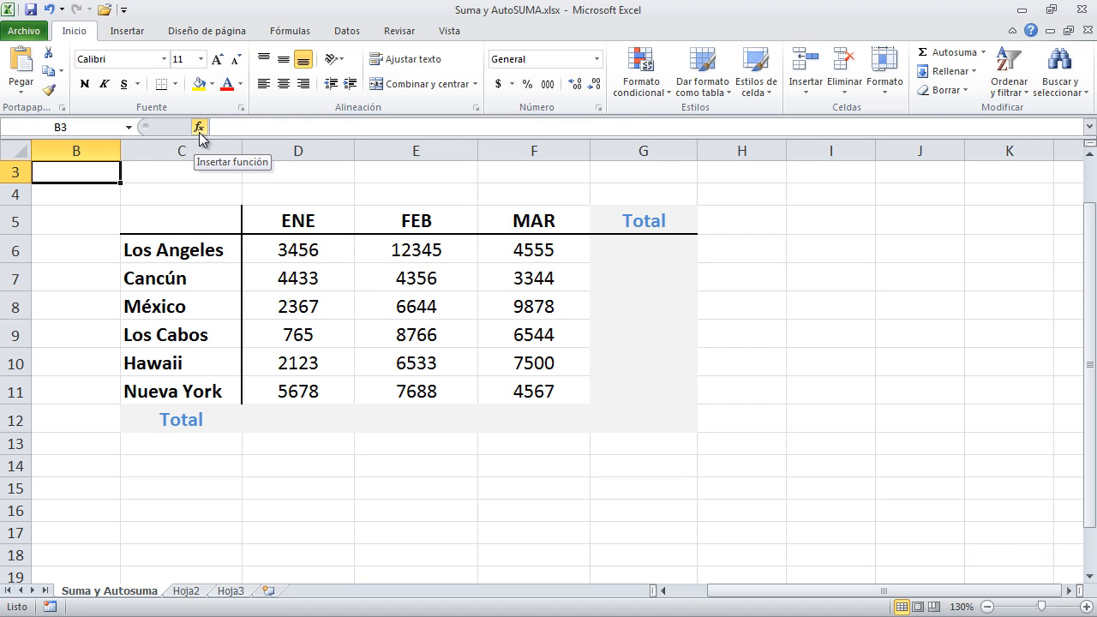
# Open the Insert Function dialog for cell B3 and search for functions related to "moneda"
pyautogui.click(199, 128)
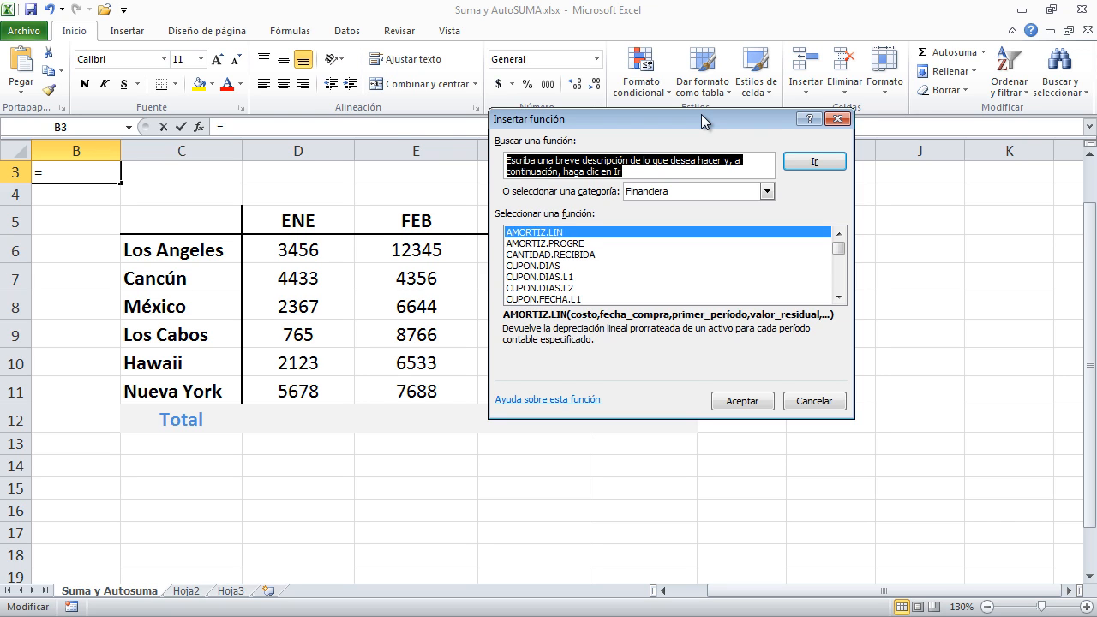
pyautogui.moveTo(702, 114); pyautogui.dragTo(615, 132)
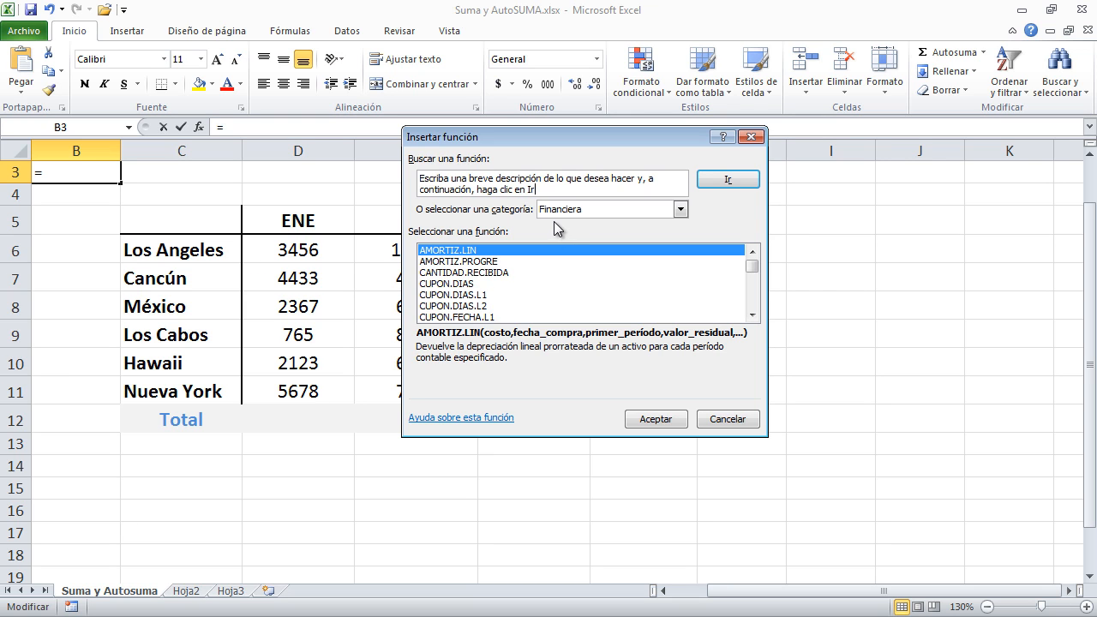
pyautogui.click(549, 189)
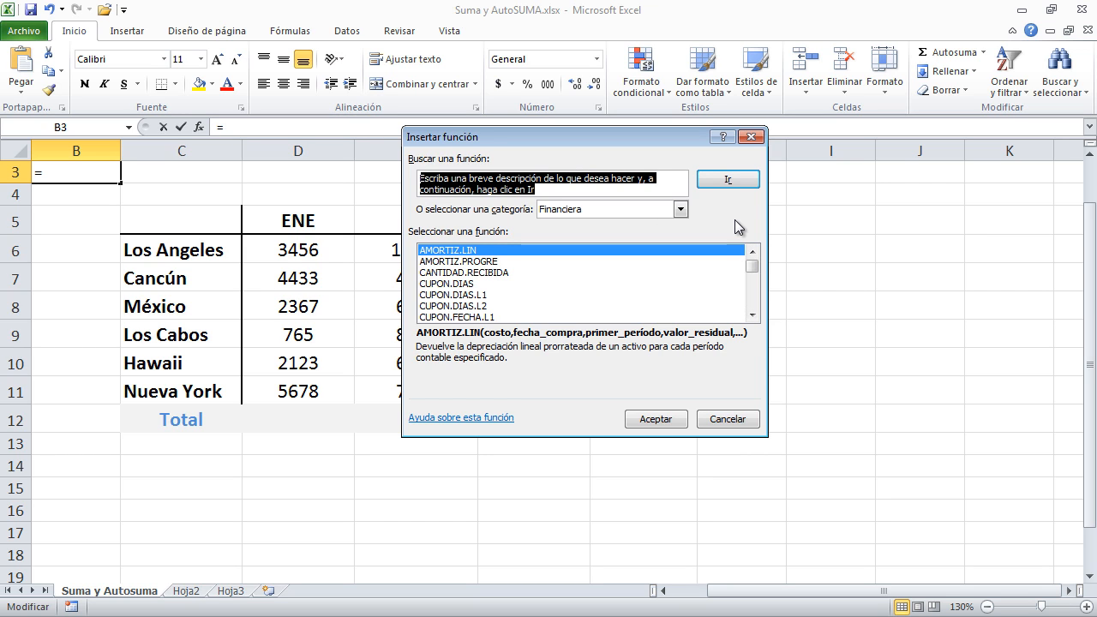
pyautogui.click(542, 182)
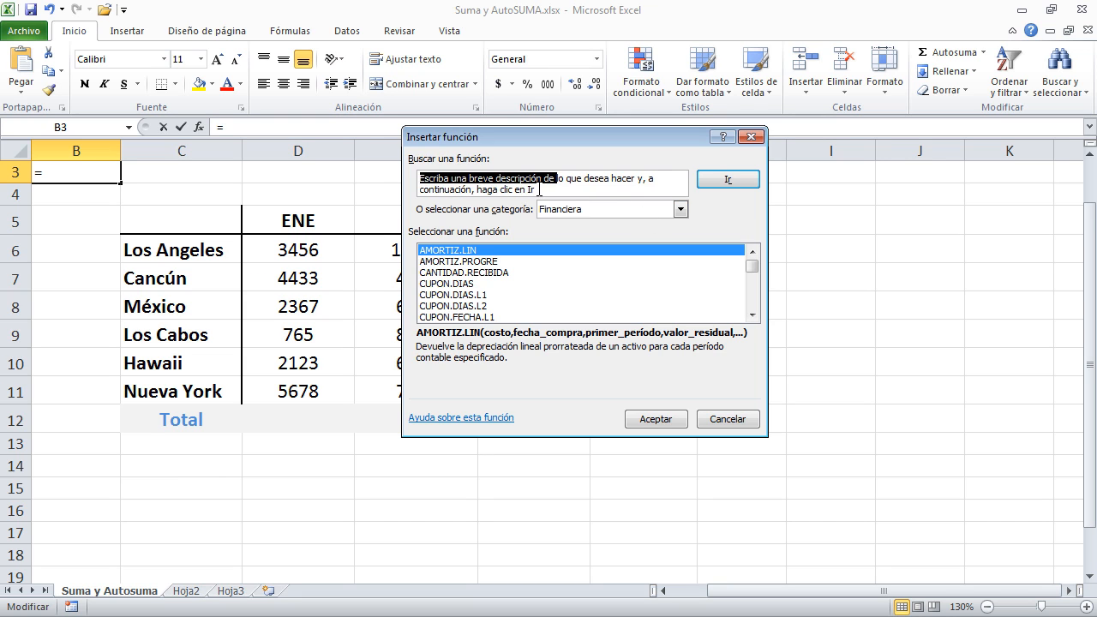
pyautogui.moveTo(538, 190); pyautogui.dragTo(382, 173)
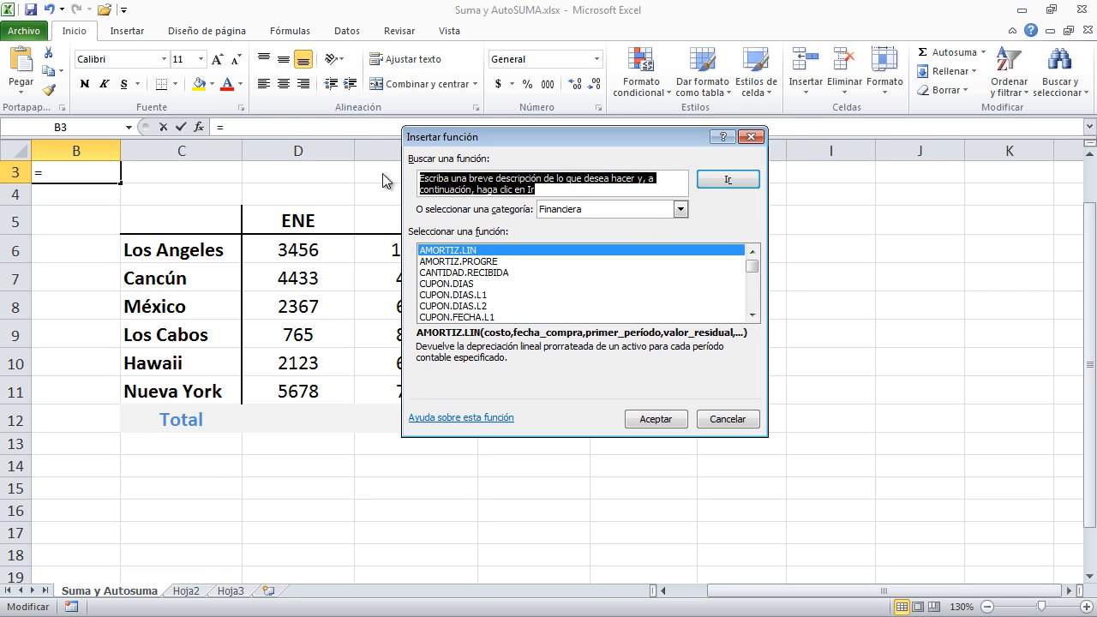
pyautogui.write('moneda')
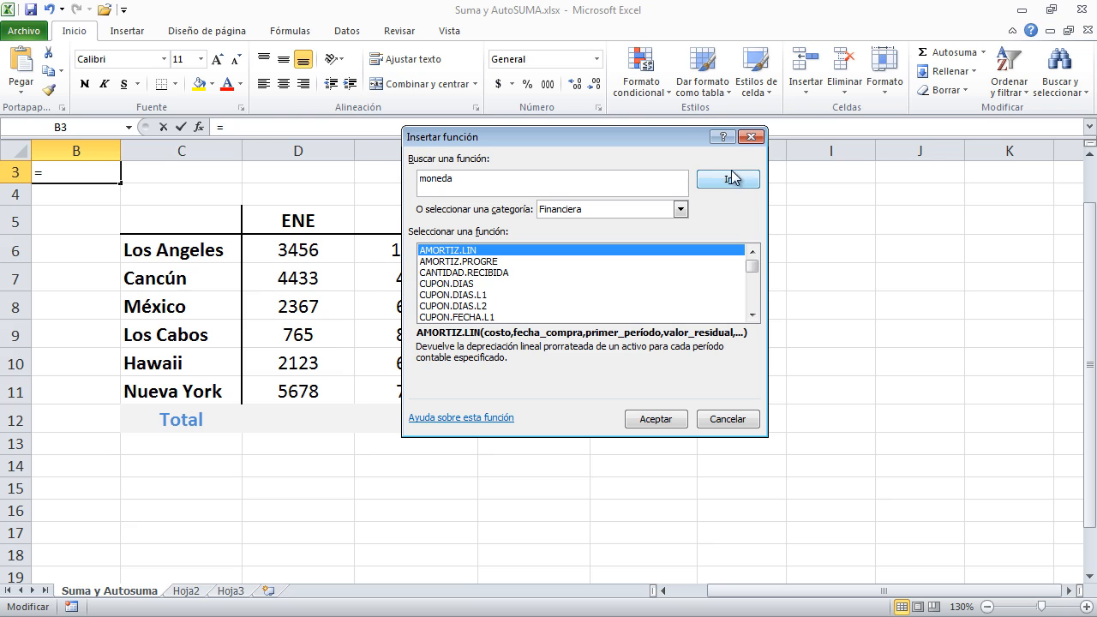
pyautogui.click(731, 179)
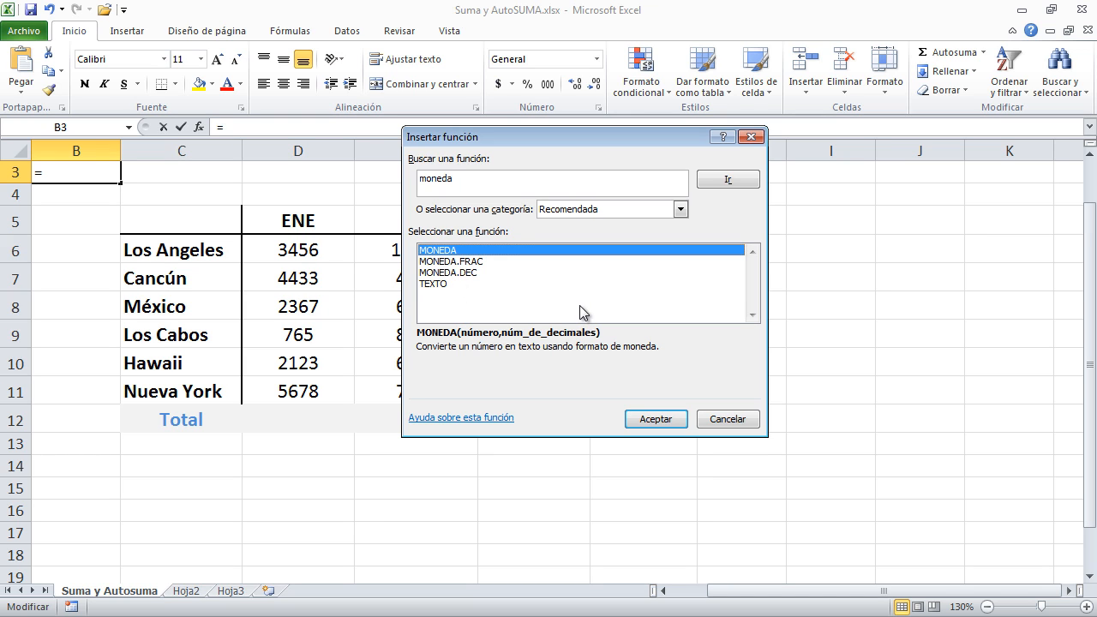
# Search for functions related to "dinero"
pyautogui.click(495, 185)
pyautogui.write('di')
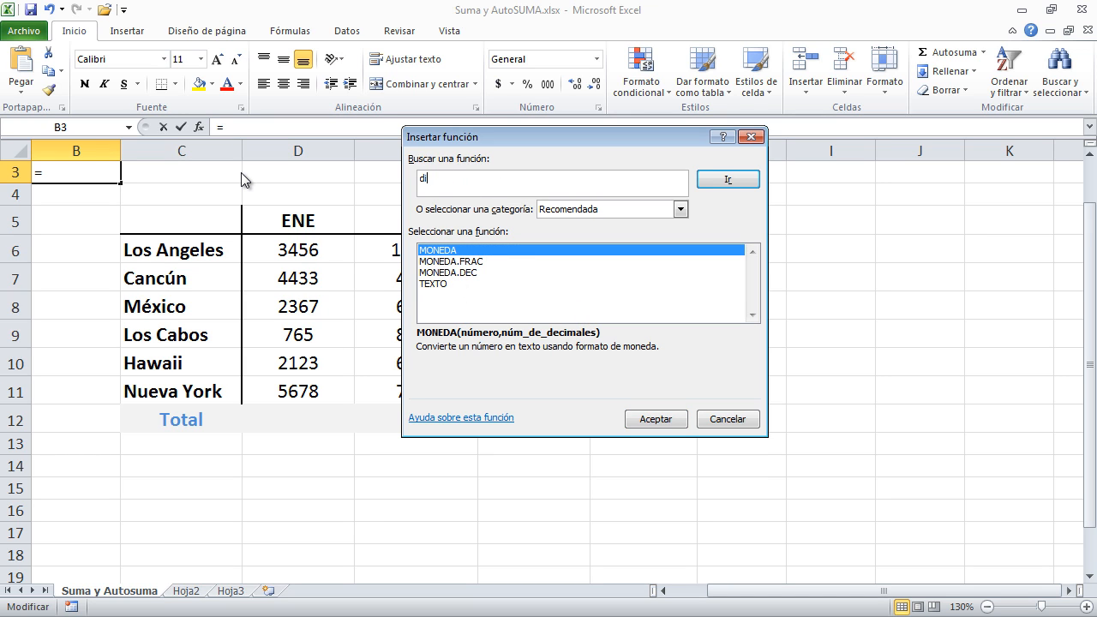
pyautogui.write('nero')
pyautogui.click(727, 180)
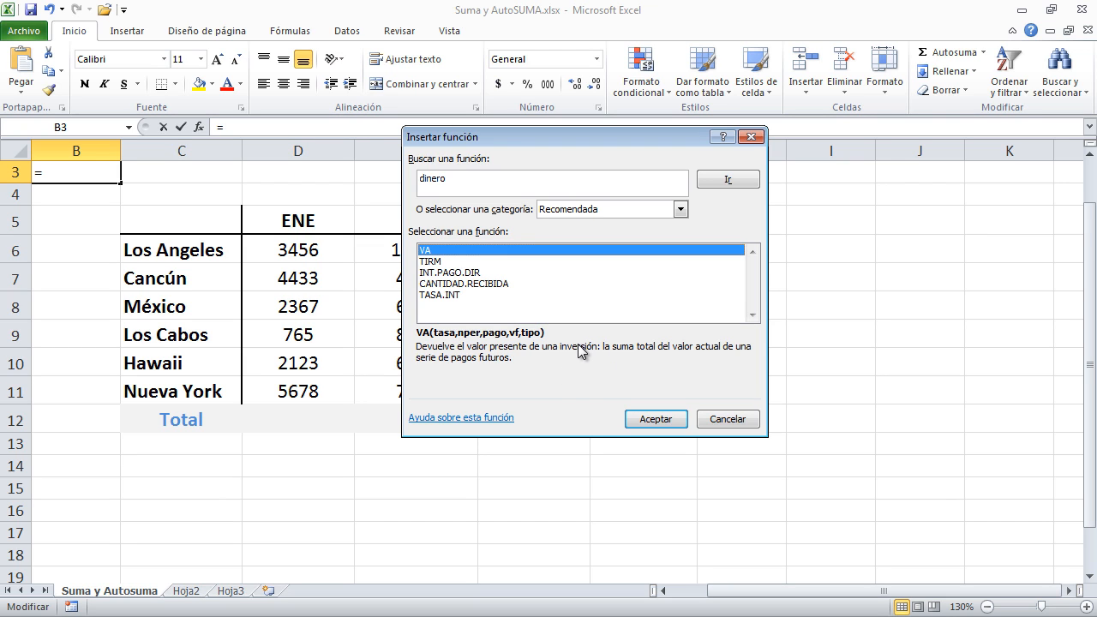
# Clear the function search text and run the search with an empty description
pyautogui.click(487, 177)
pyautogui.press('BackSpace')
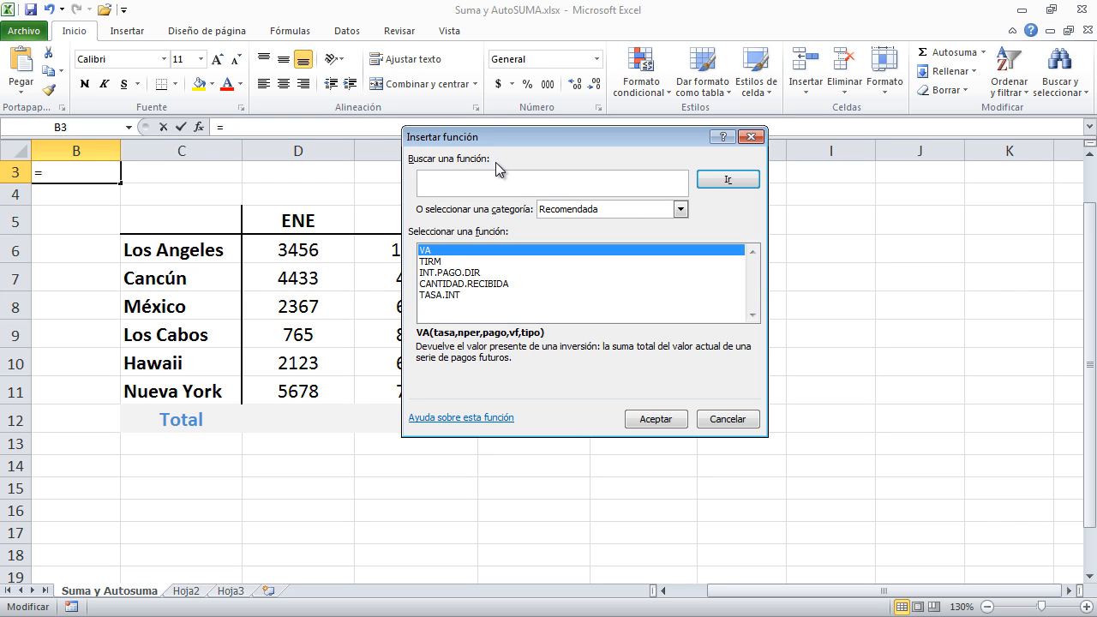
pyautogui.click(727, 180)
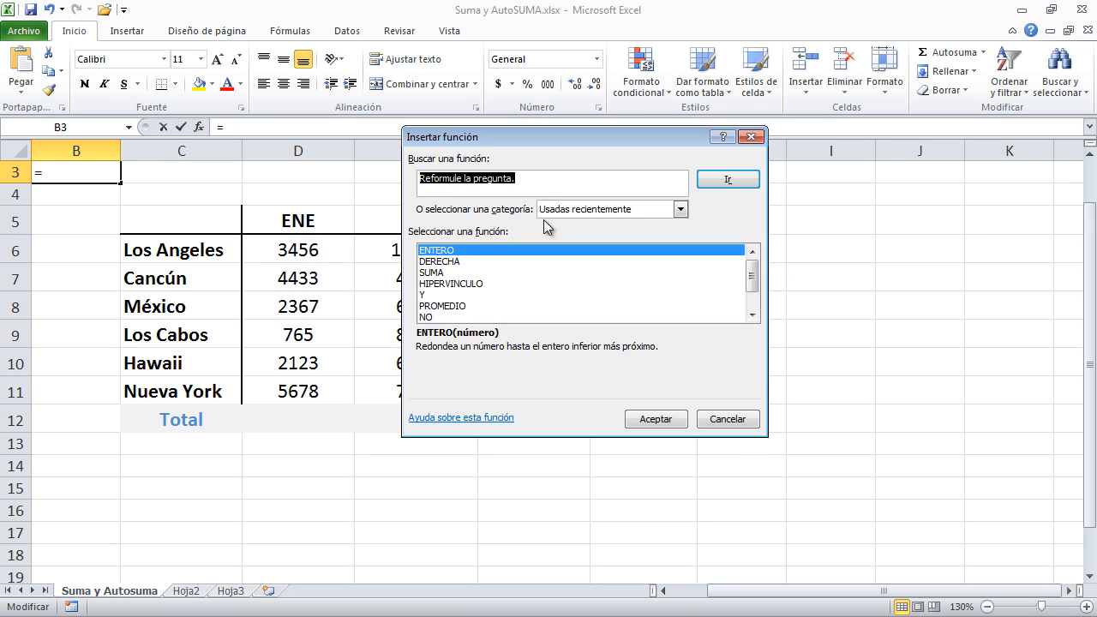
pyautogui.click(532, 181)
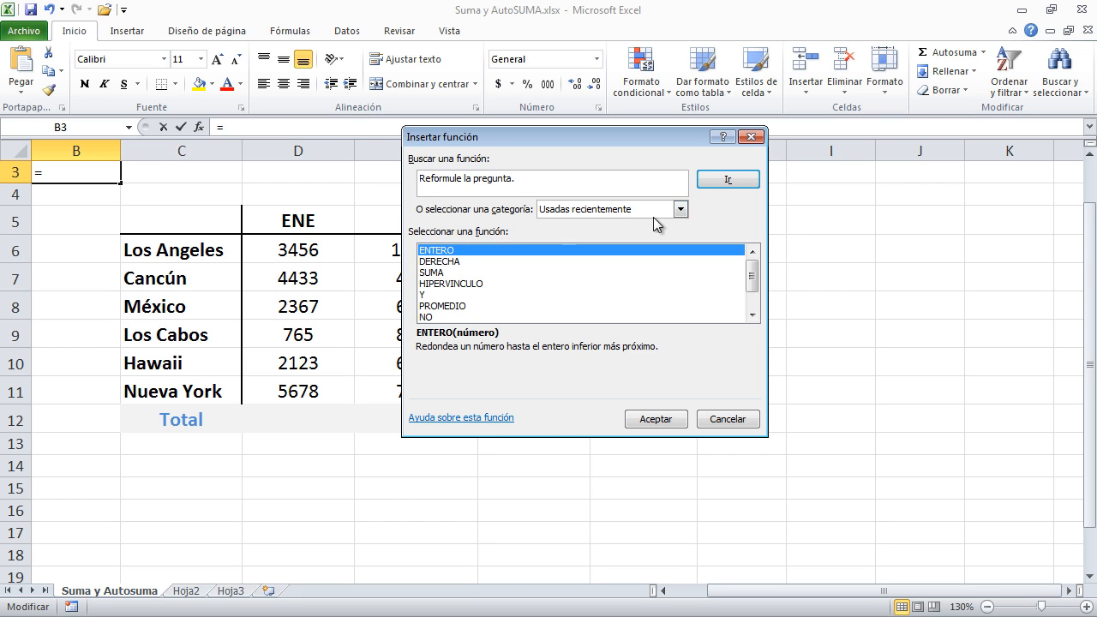
# Browse the function lists of the Financiera and Matemáticas y trigonométricas categories
pyautogui.click(681, 210)
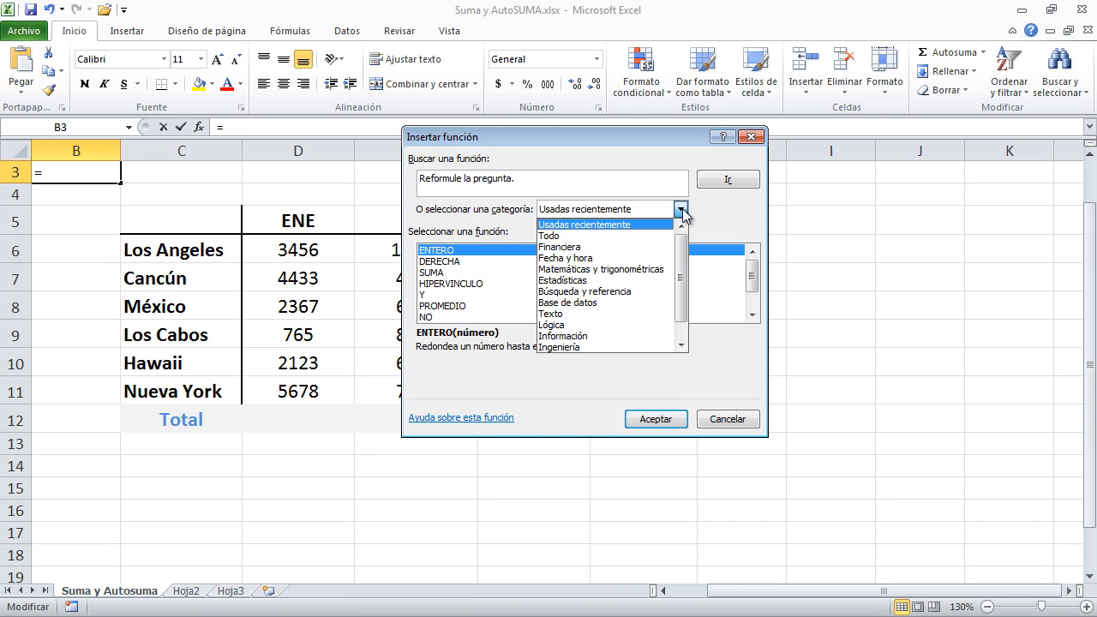
pyautogui.click(636, 249)
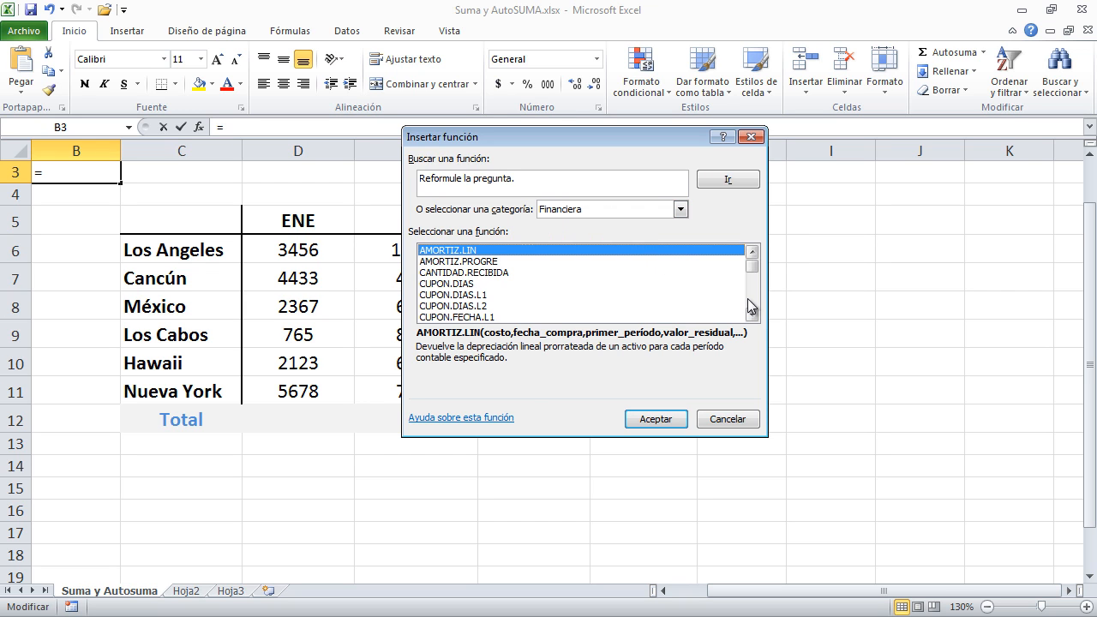
pyautogui.moveTo(752, 273)
pyautogui.mouseDown()
pyautogui.moveTo(756, 315)
pyautogui.moveTo(754, 262)
pyautogui.mouseUp()
pyautogui.click(681, 209)
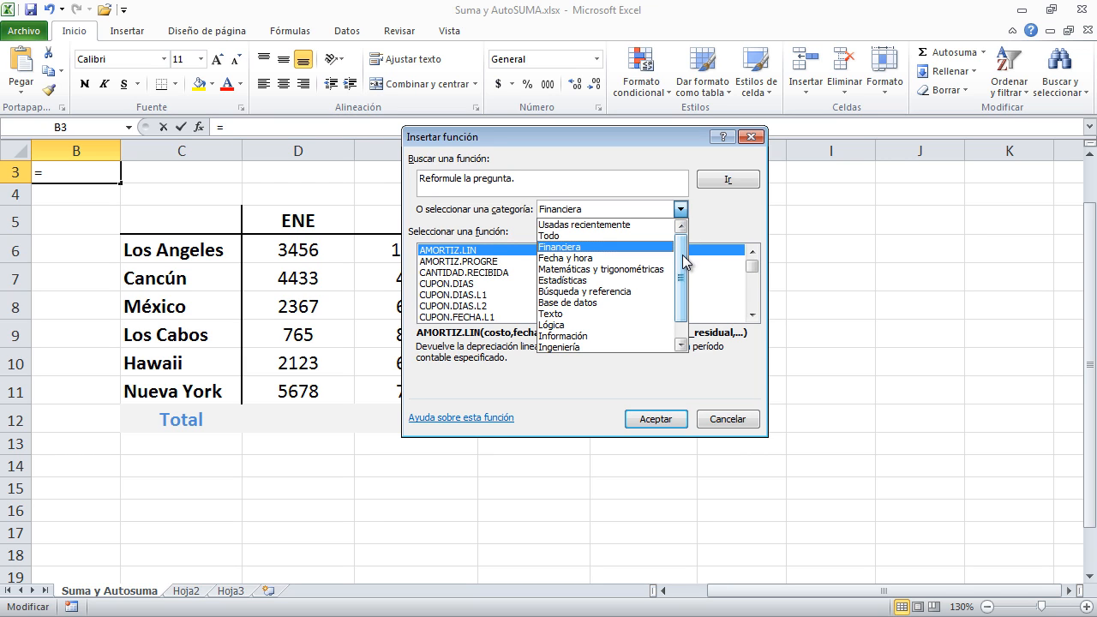
pyautogui.click(594, 269)
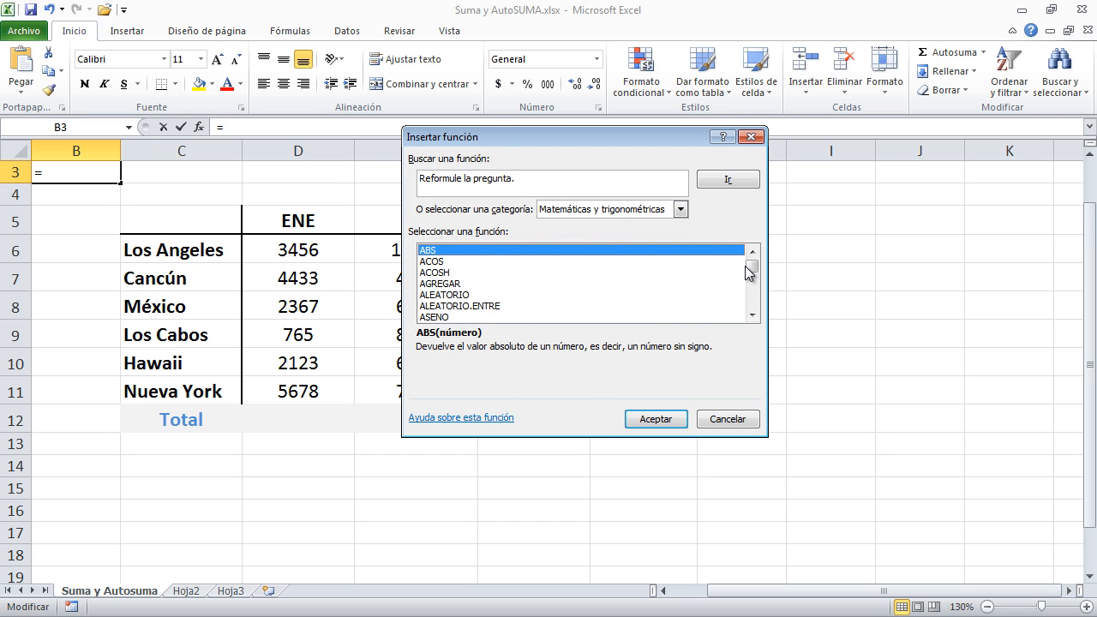
pyautogui.moveTo(749, 273)
pyautogui.mouseDown()
pyautogui.moveTo(753, 297)
pyautogui.moveTo(757, 257)
pyautogui.mouseUp()
# Review the syntax and descriptions of the ALEATORIO, ASENOH, ATAN and COCIENTE functions
pyautogui.click(657, 296)
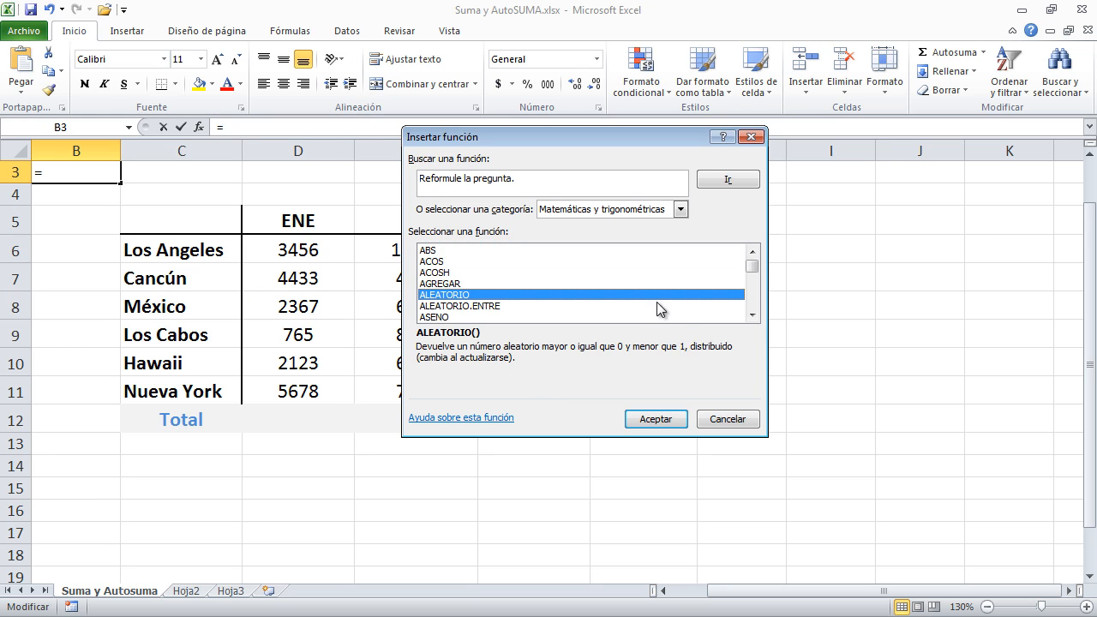
pyautogui.click(753, 317)
pyautogui.click(753, 317)
pyautogui.click(753, 318)
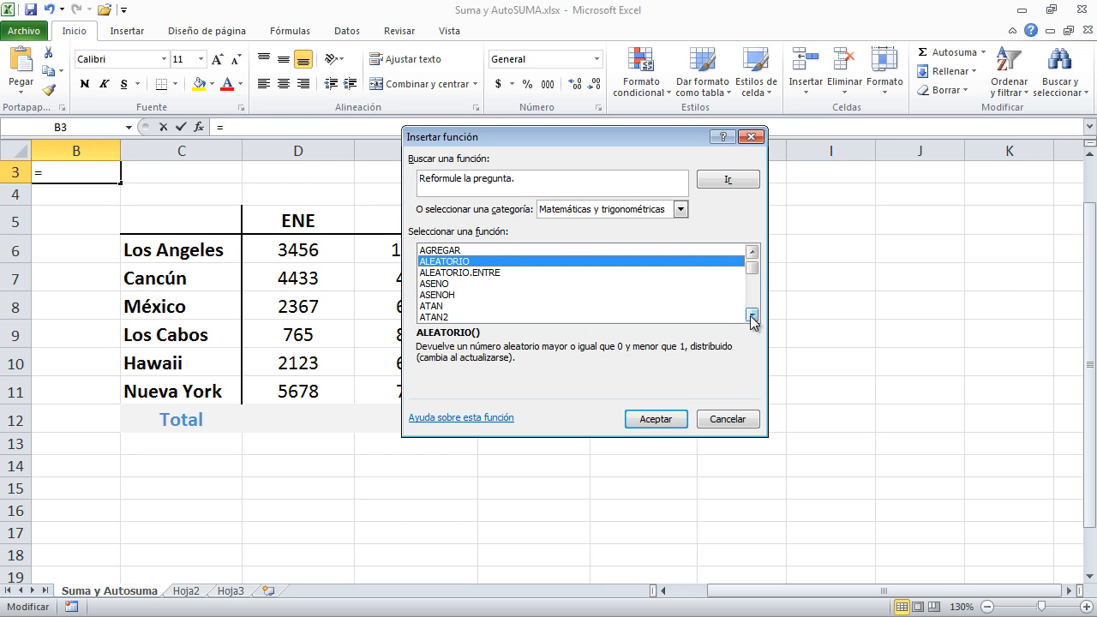
pyautogui.click(439, 296)
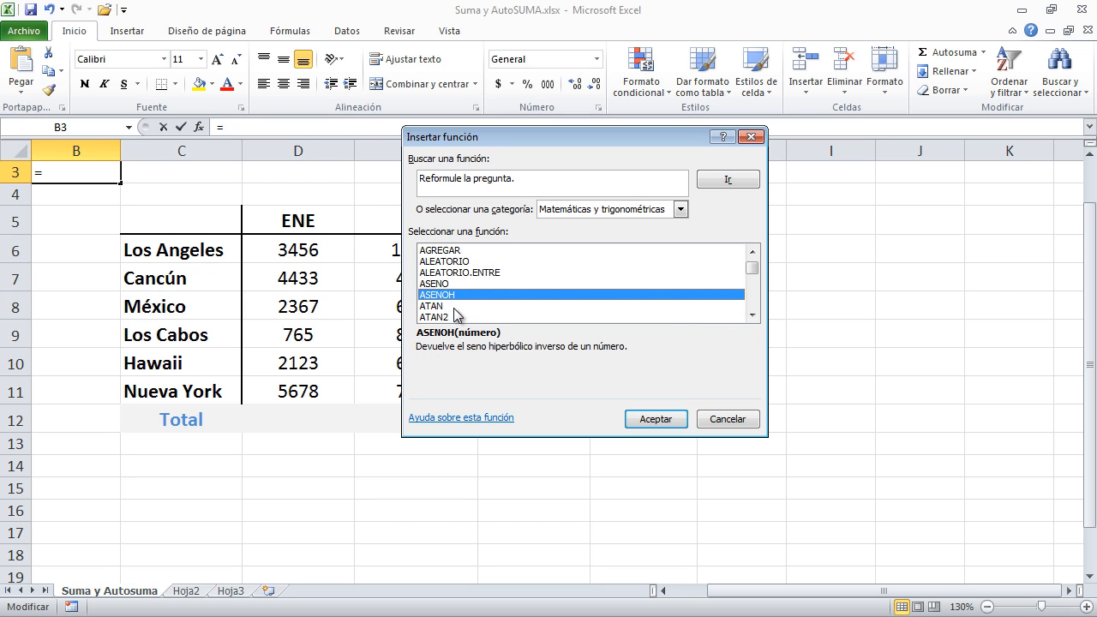
pyautogui.click(455, 307)
pyautogui.click(753, 317)
pyautogui.click(461, 284)
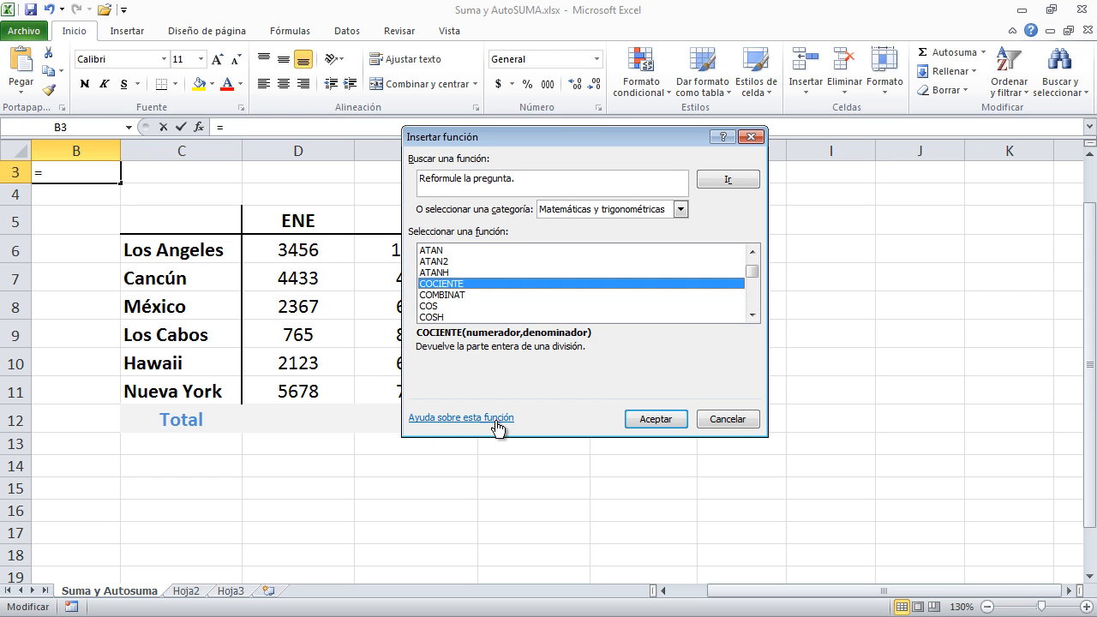
# Read the COCIENTE help article's description, syntax, arguments and examples, and close the help
pyautogui.click(467, 419)
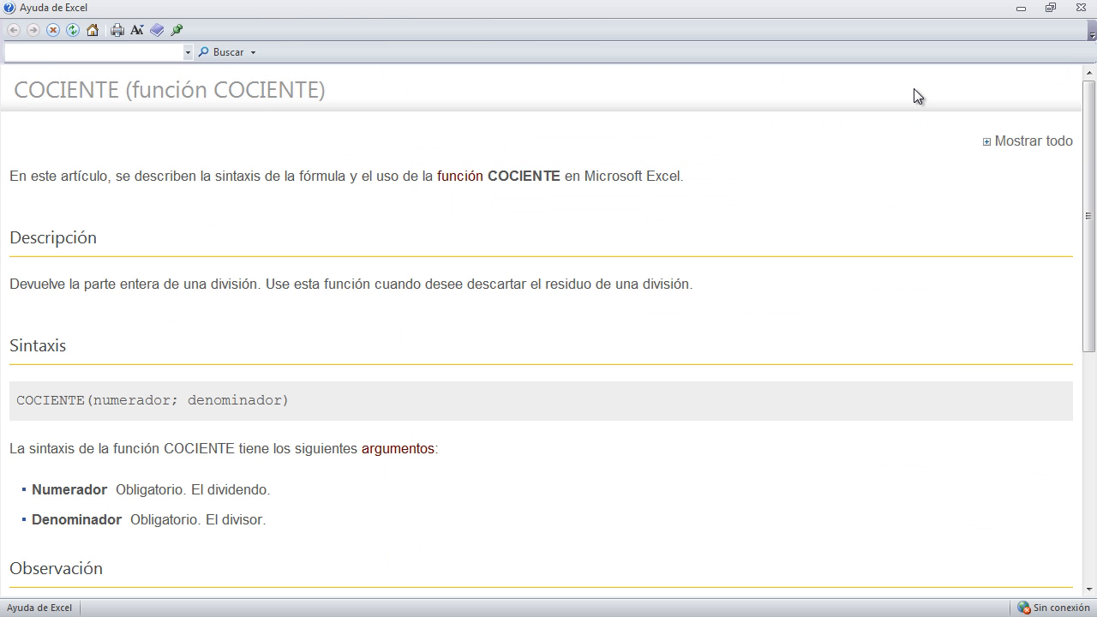
pyautogui.moveTo(721, 297); pyautogui.dragTo(28, 286)
pyautogui.click(318, 308)
pyautogui.scroll(-3, 319, 315)
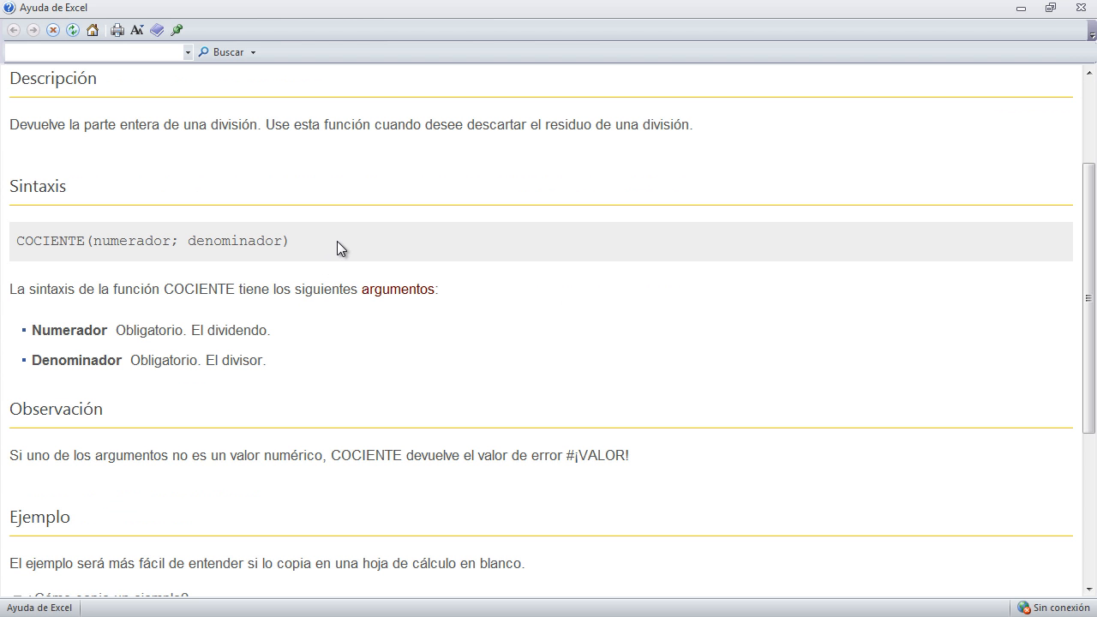
pyautogui.moveTo(337, 243); pyautogui.dragTo(23, 254)
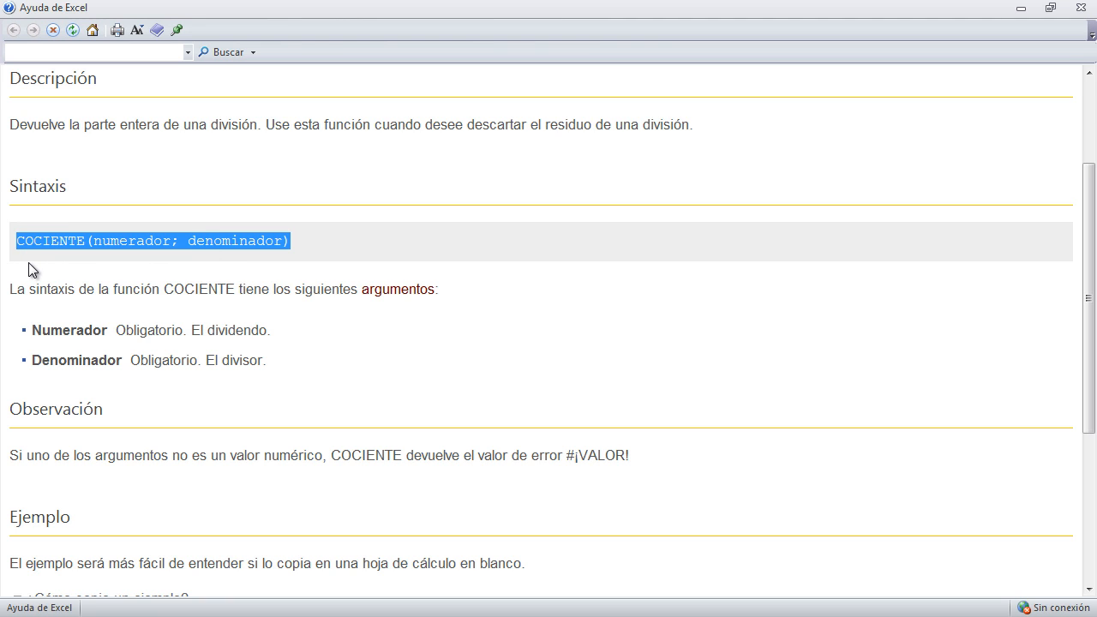
pyautogui.click(29, 262)
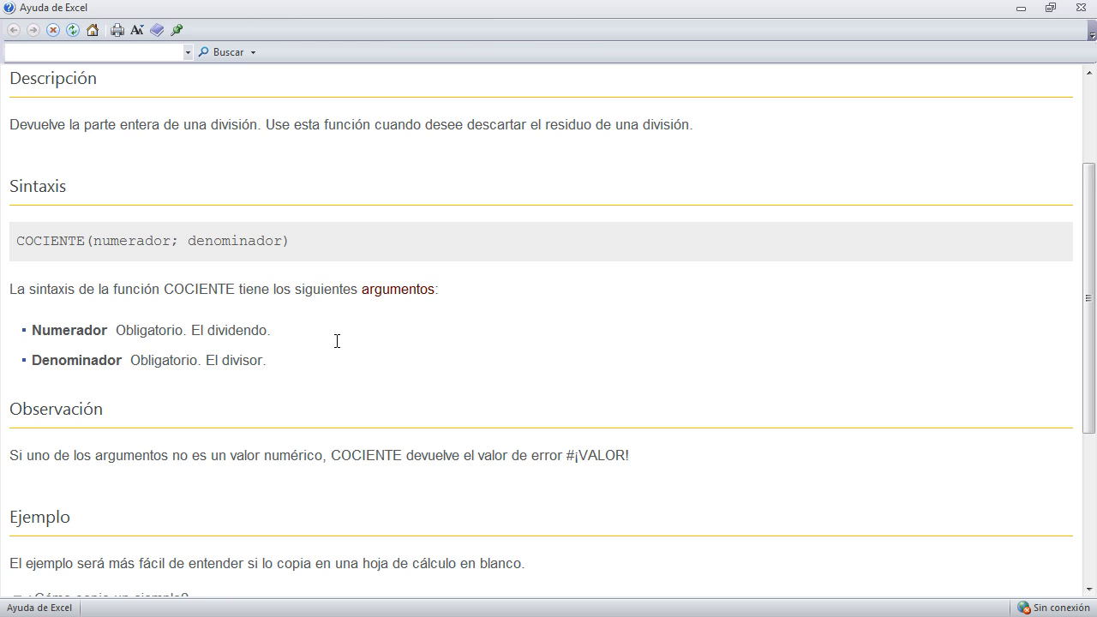
pyautogui.scroll(-3, 332, 350)
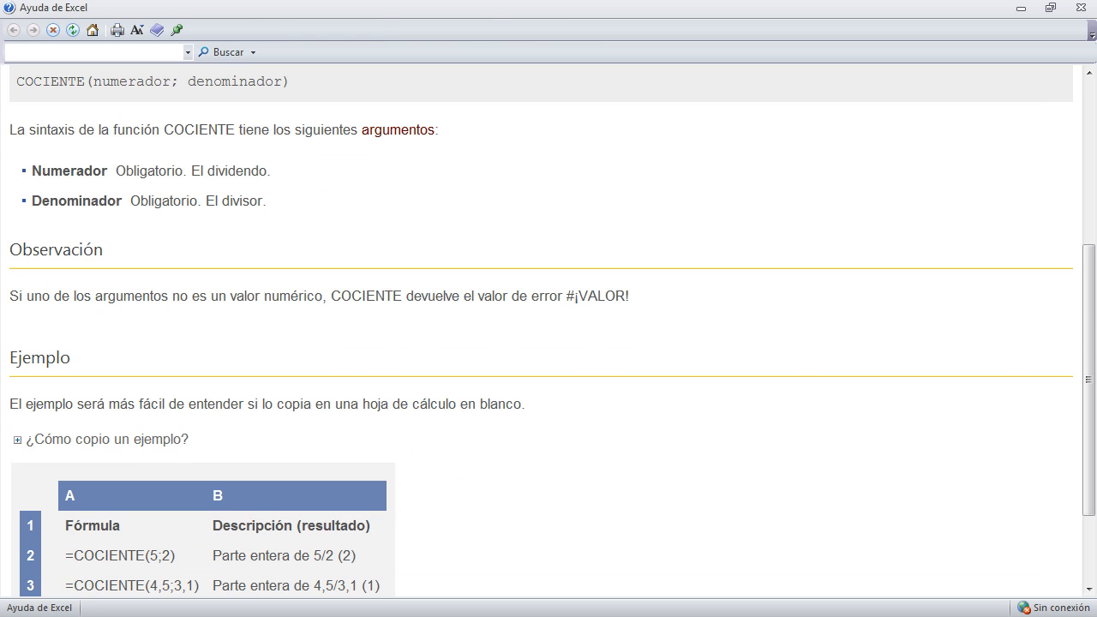
pyautogui.scroll(-3, 1085, 306)
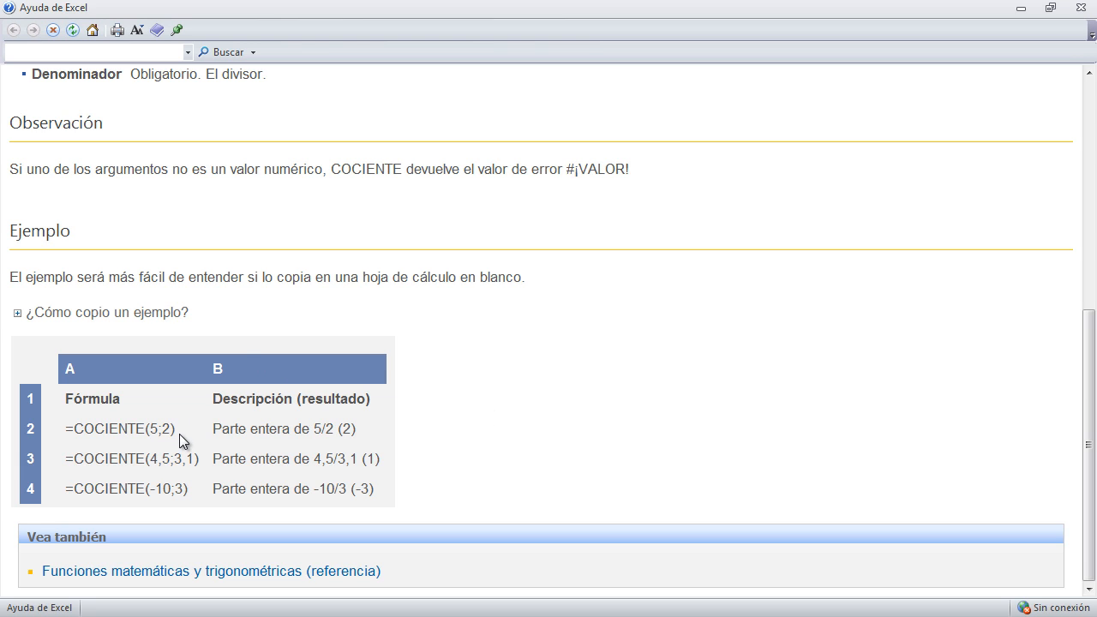
pyautogui.moveTo(156, 431); pyautogui.dragTo(113, 431)
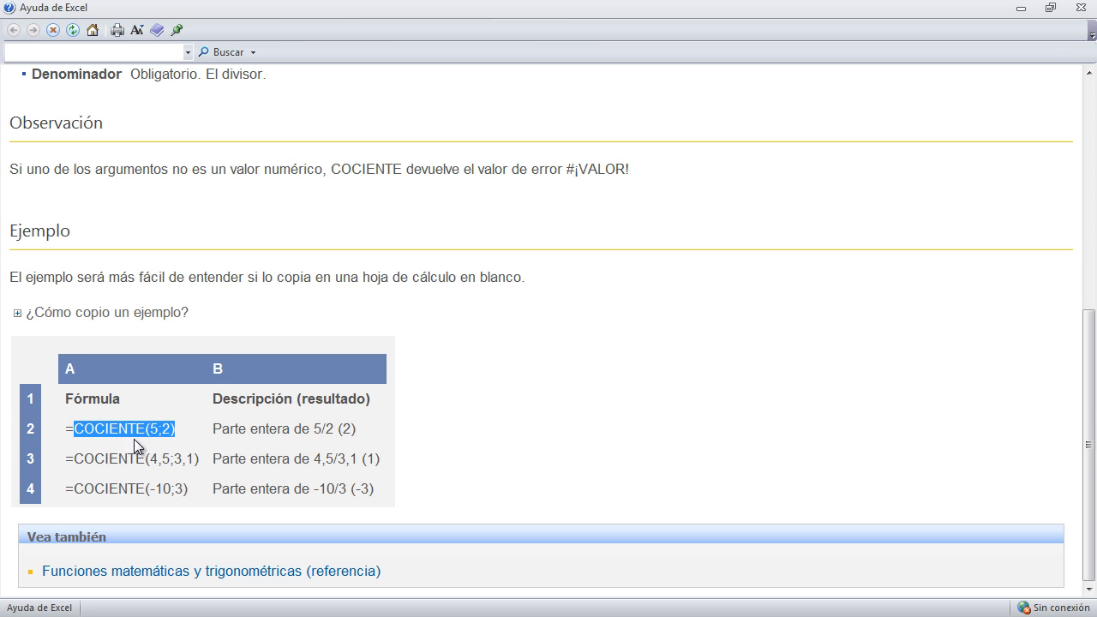
pyautogui.click(151, 437)
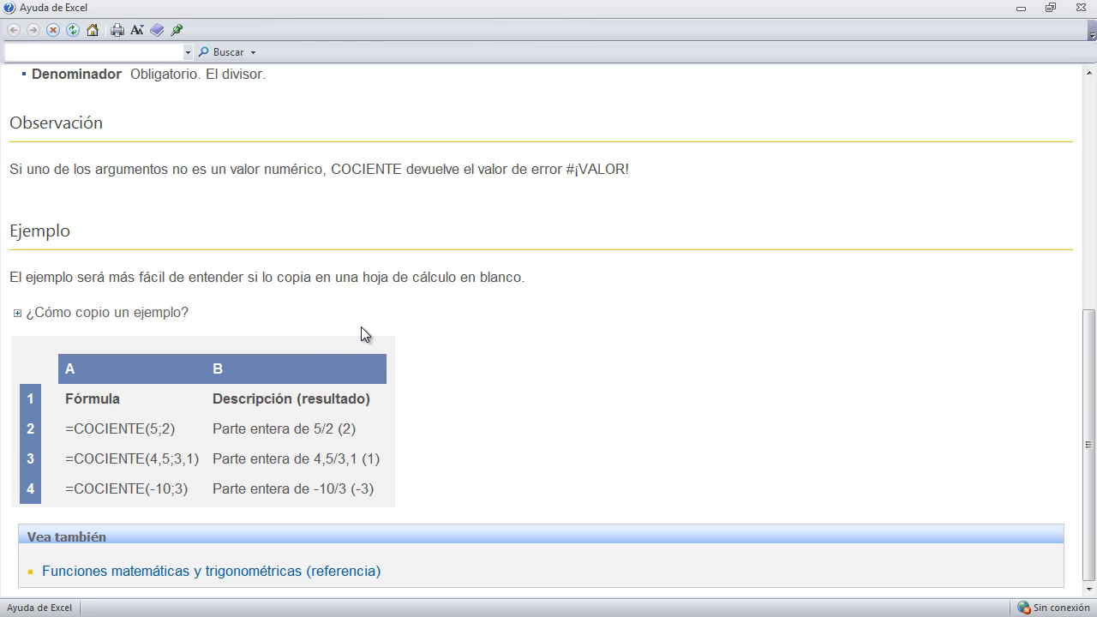
pyautogui.click(1079, 8)
# Select the NUMERO.ROMANO function in the list and consult its help article
pyautogui.click(756, 294)
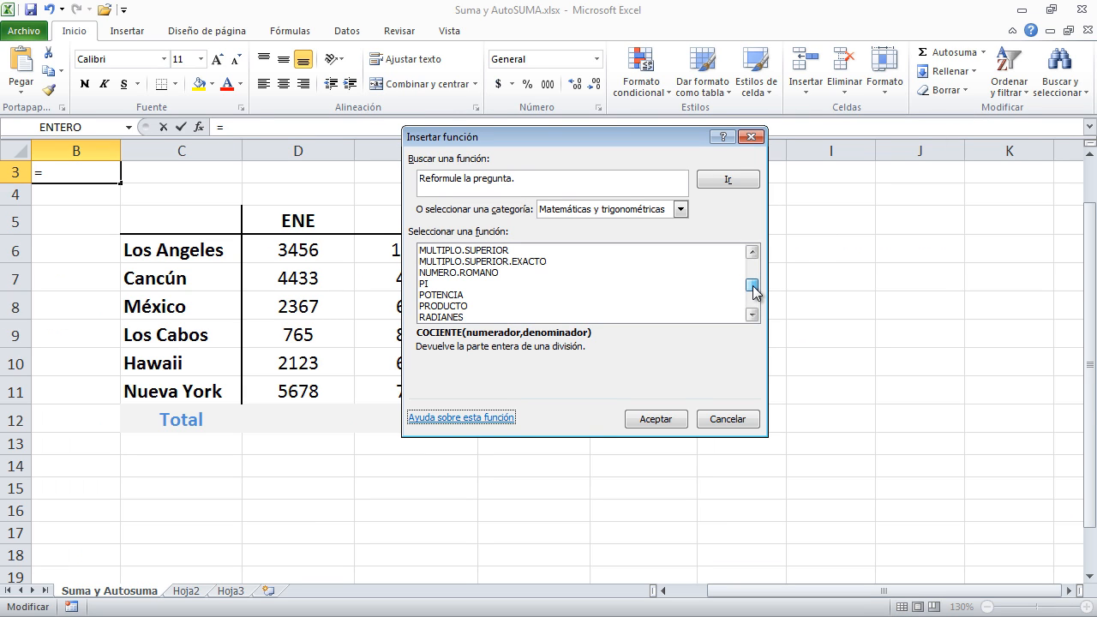
pyautogui.click(455, 275)
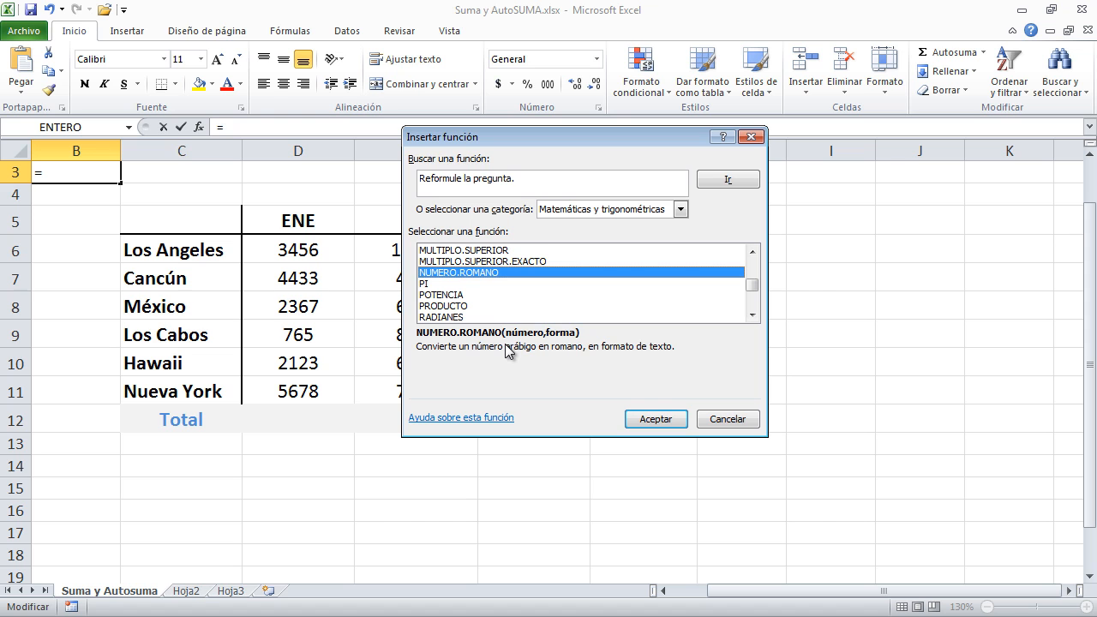
pyautogui.click(476, 418)
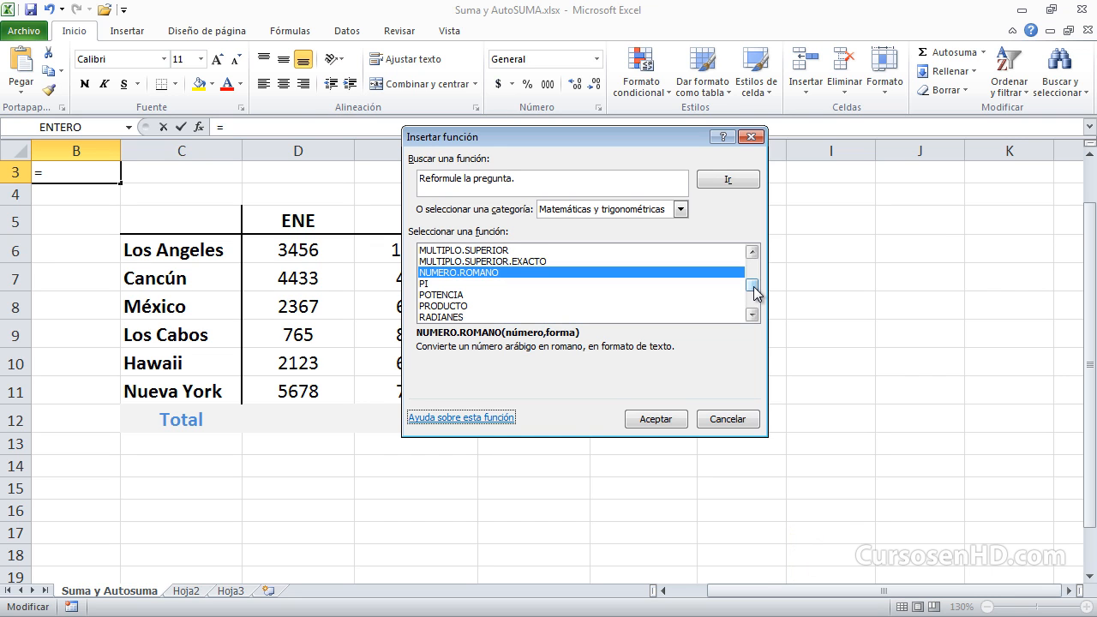
# View the NUMERO.ROMANO arguments for cell B3 and cancel, and reopen the function picker and dismiss it without inserting anything
pyautogui.click(656, 421)
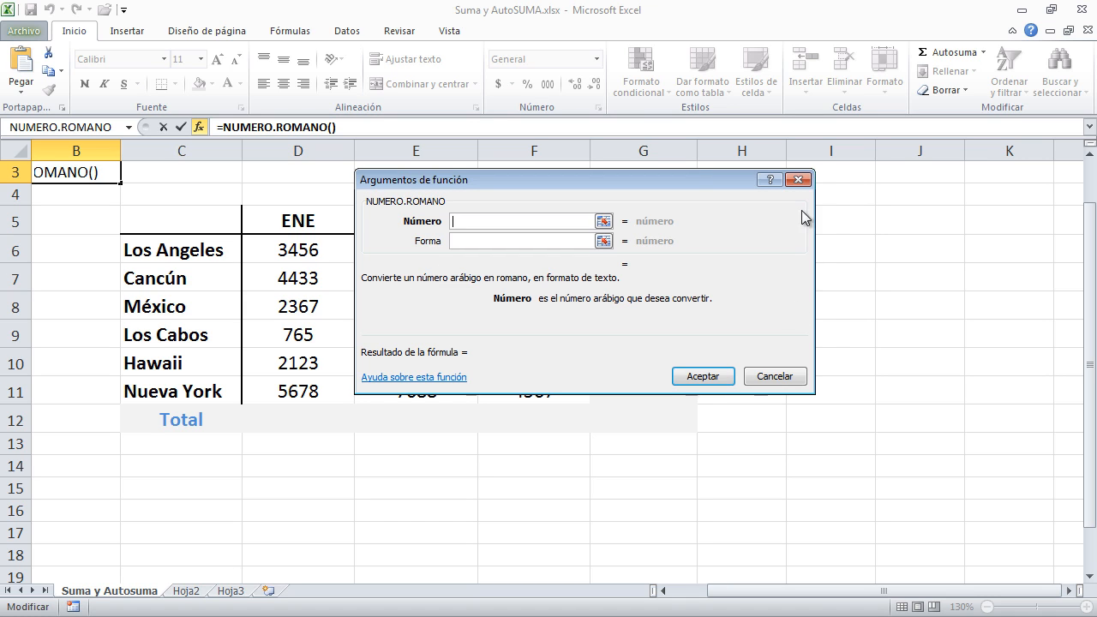
pyautogui.click(775, 377)
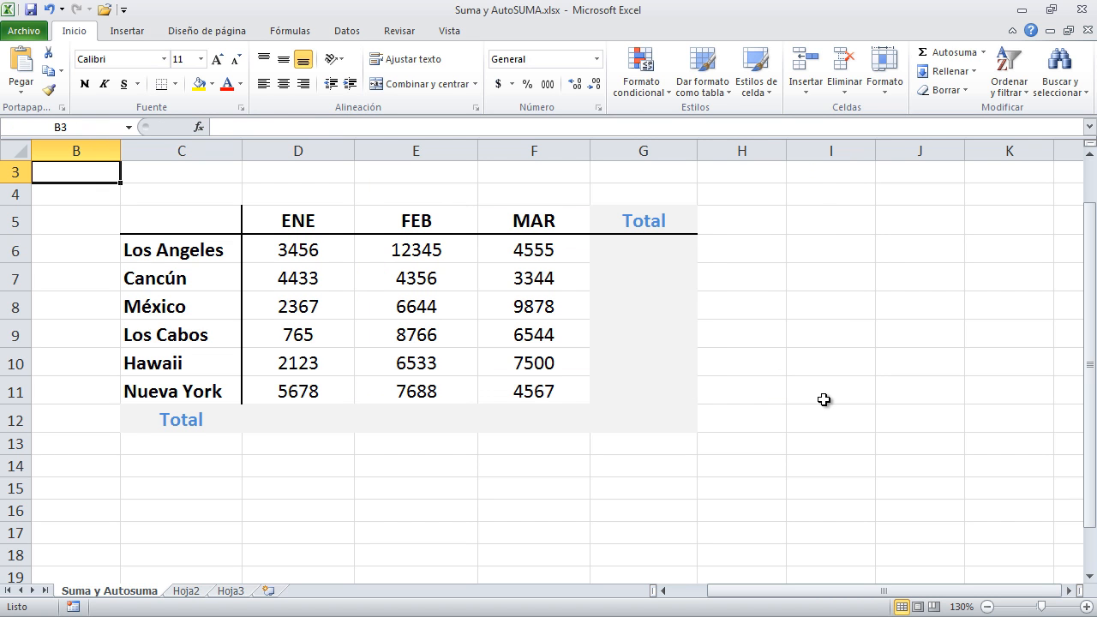
pyautogui.click(199, 129)
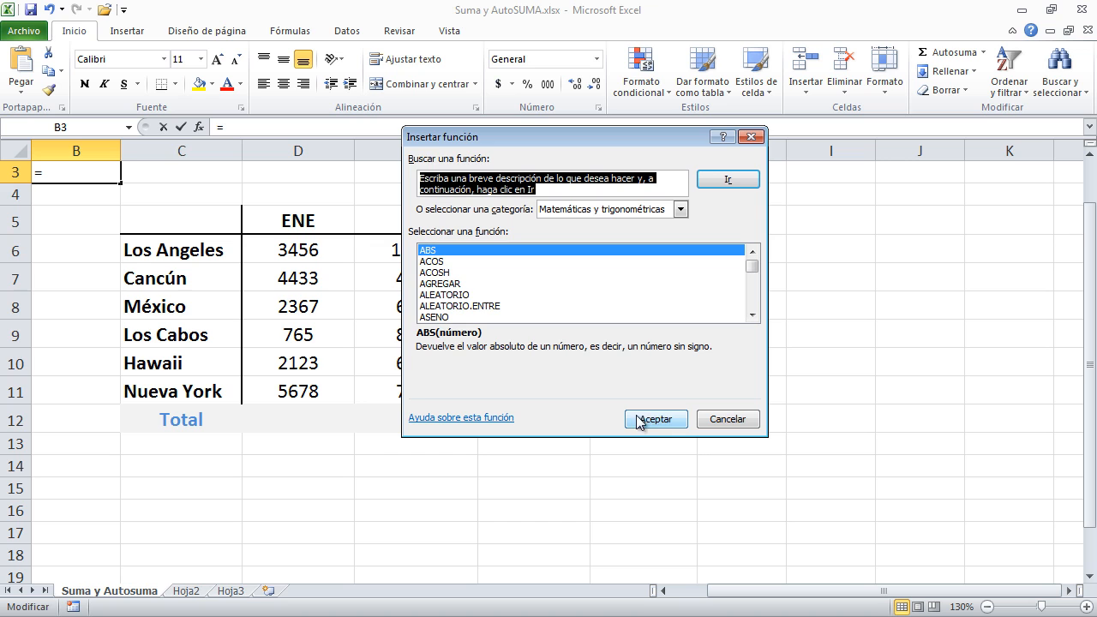
pyautogui.click(735, 420)
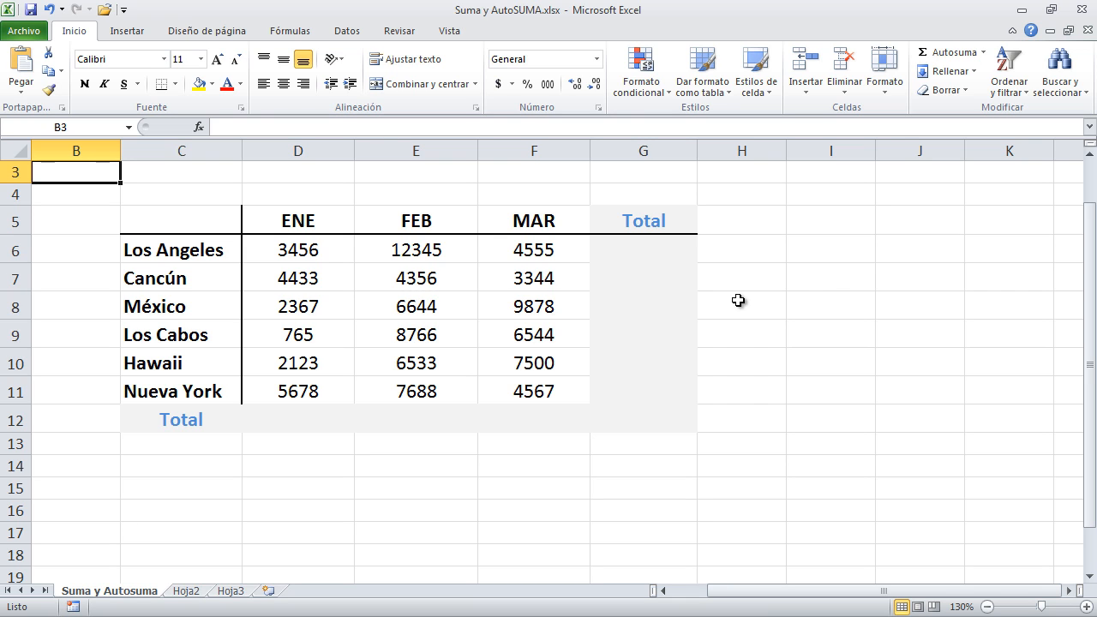
# Open the function picker for cell G12 from the formula tools and close it without inserting a function
pyautogui.click(638, 420)
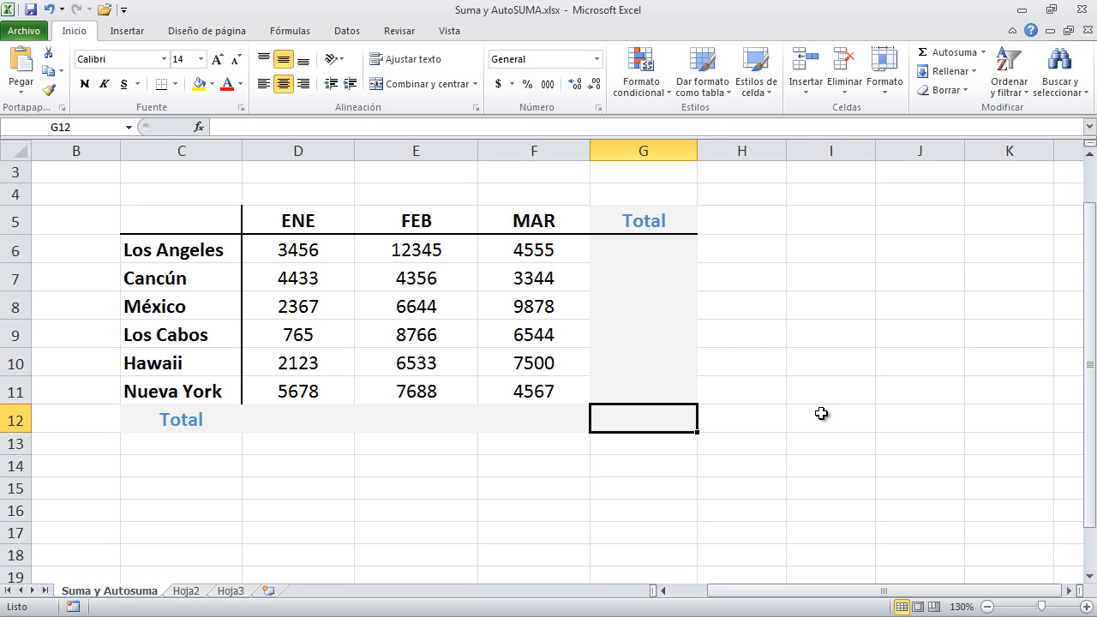
pyautogui.click(291, 33)
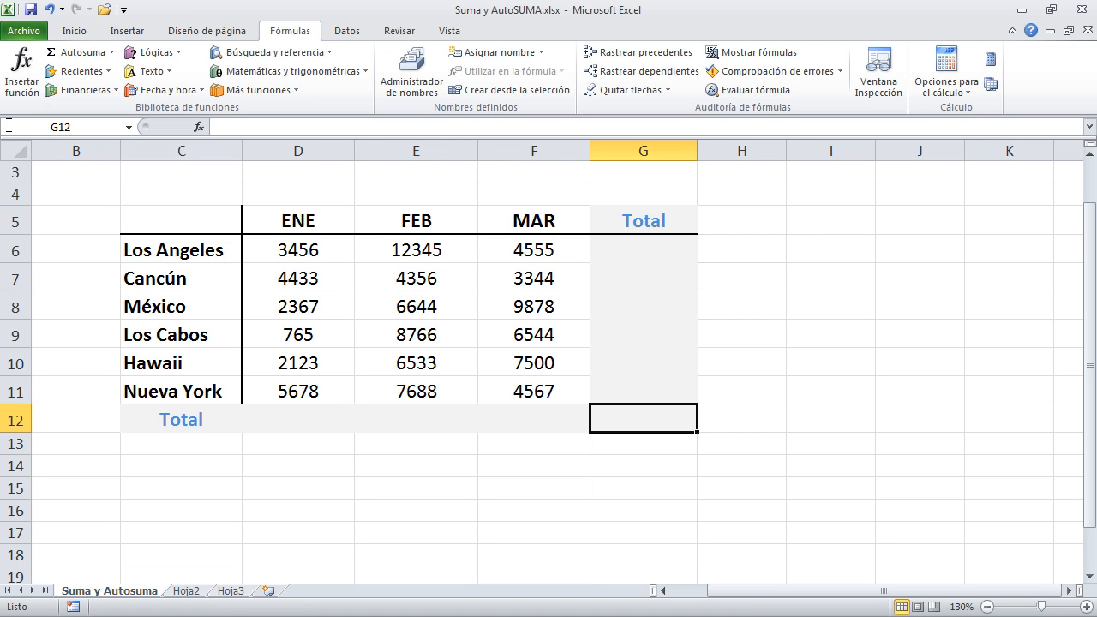
pyautogui.click(22, 90)
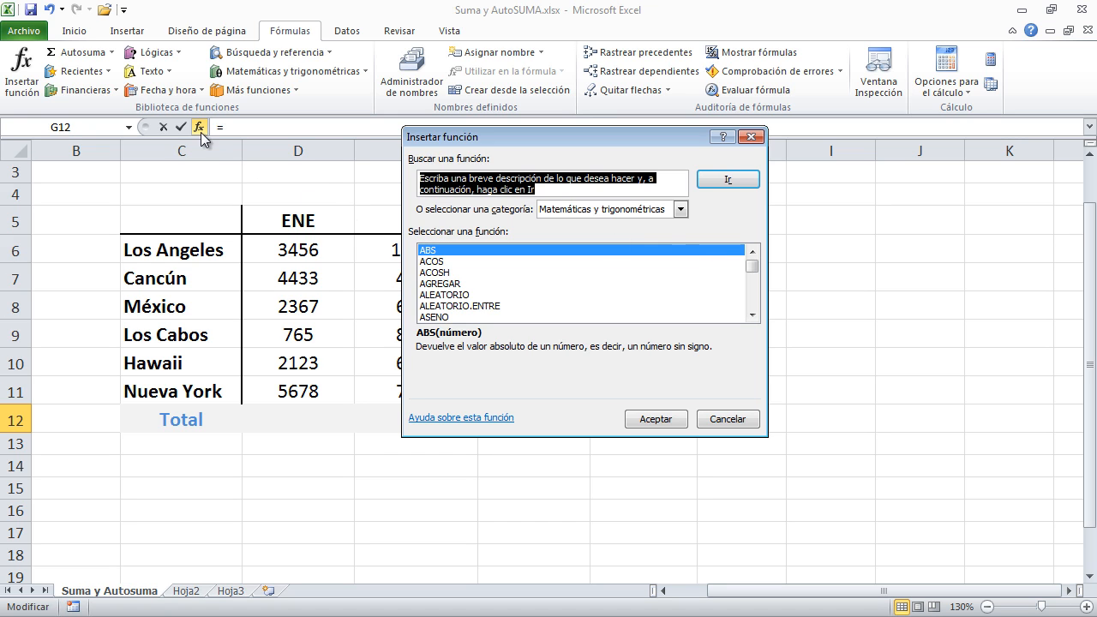
pyautogui.click(751, 137)
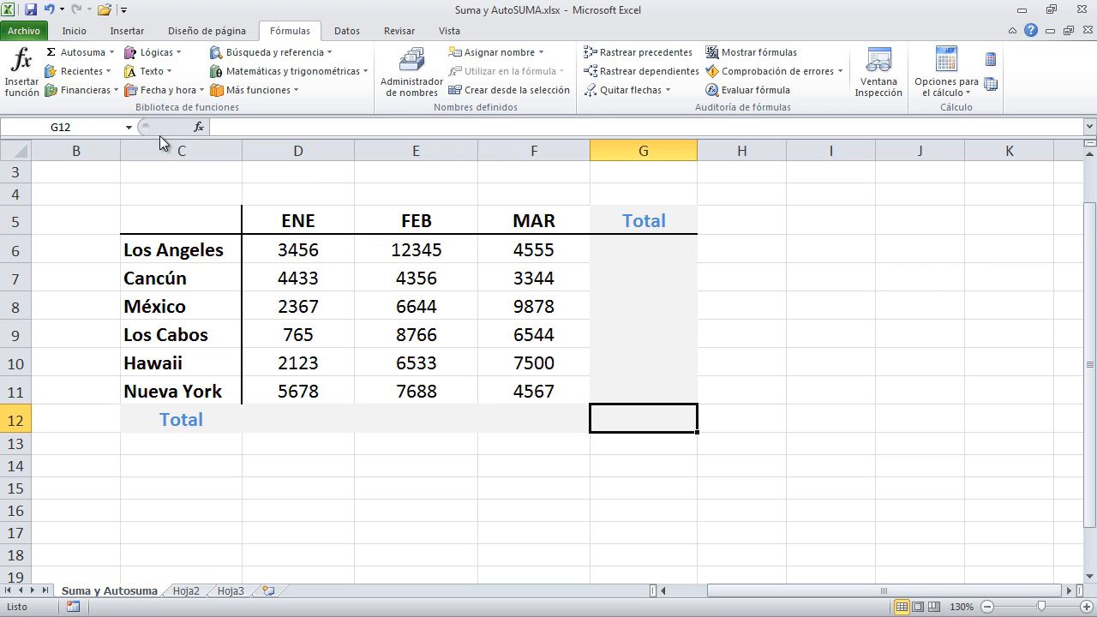
pyautogui.click(73, 35)
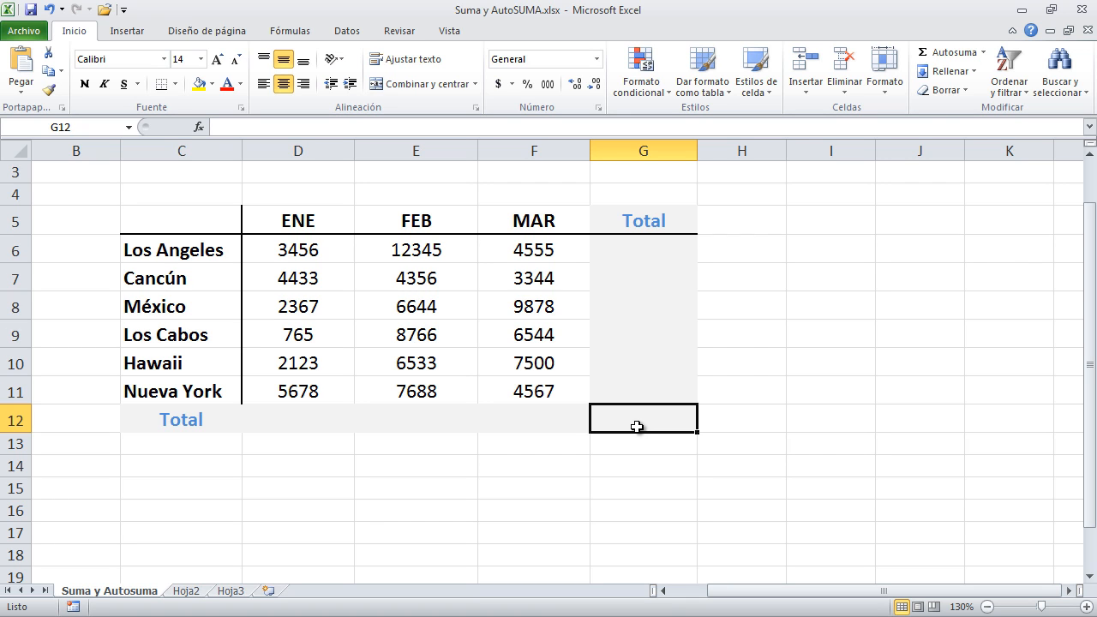
# Start a formula in G12, browse the suggested functions beginning with "s", narrow them with "sum" and insert SUMA
pyautogui.write('=')
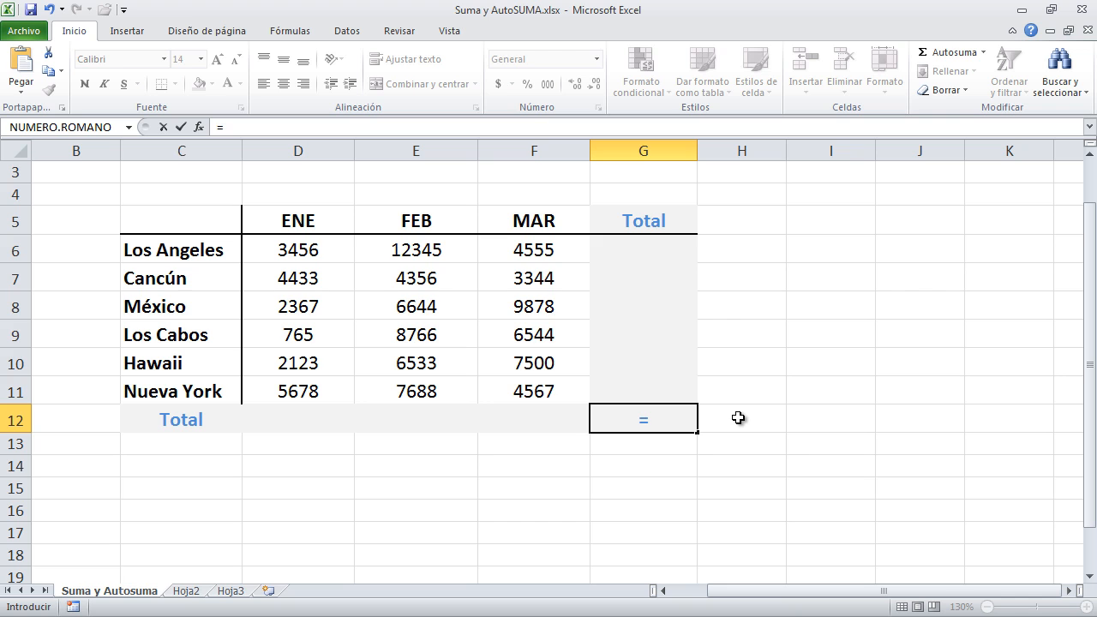
pyautogui.write('s')
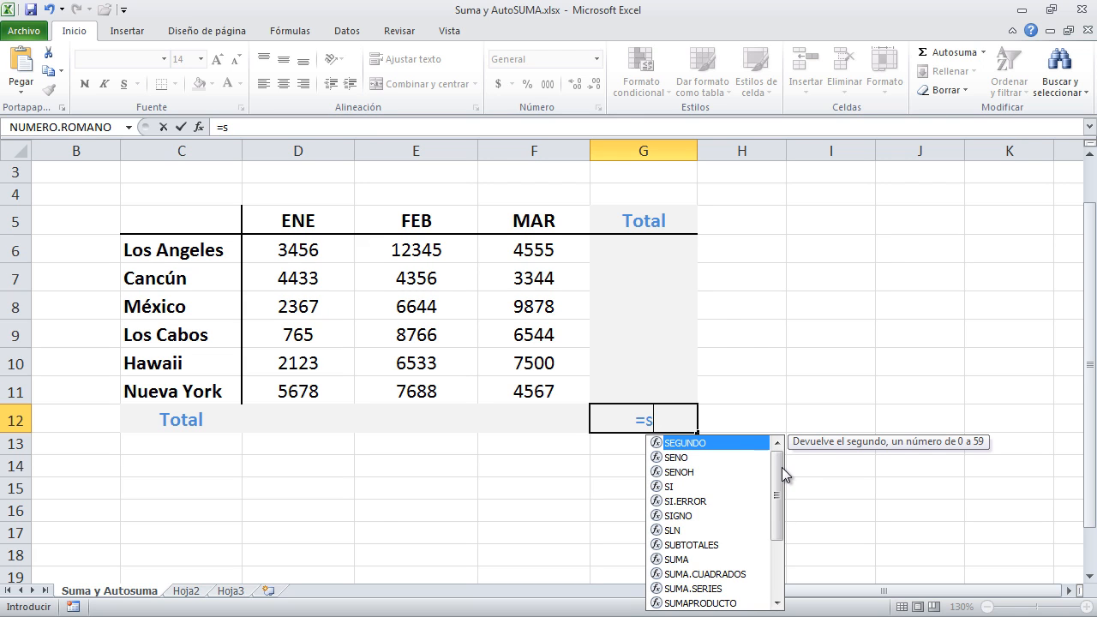
pyautogui.moveTo(782, 467); pyautogui.dragTo(781, 559)
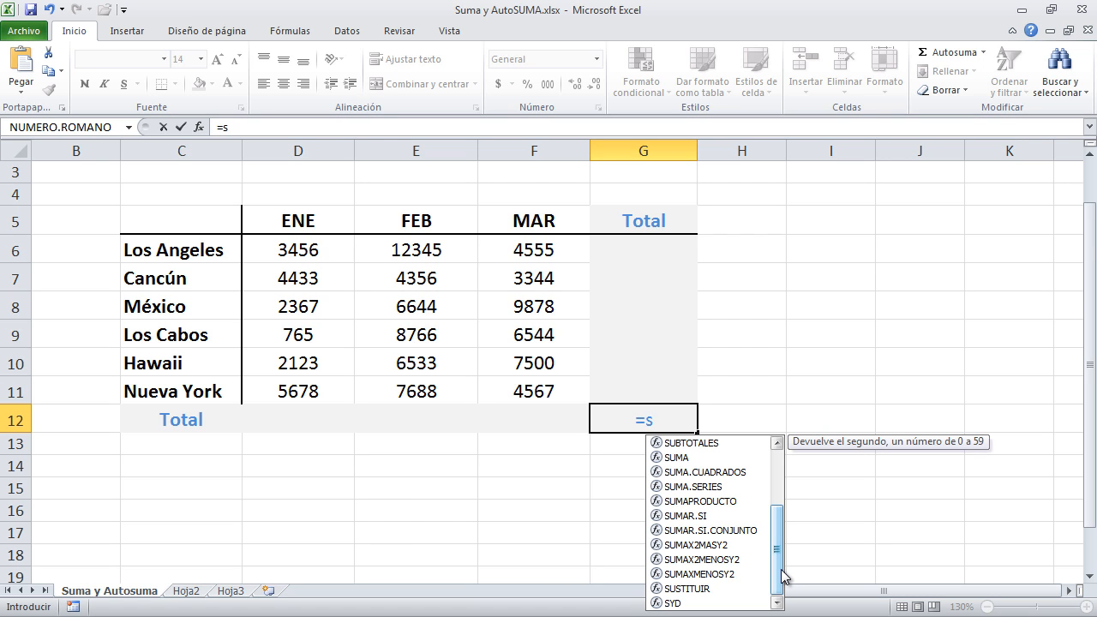
pyautogui.click(666, 419)
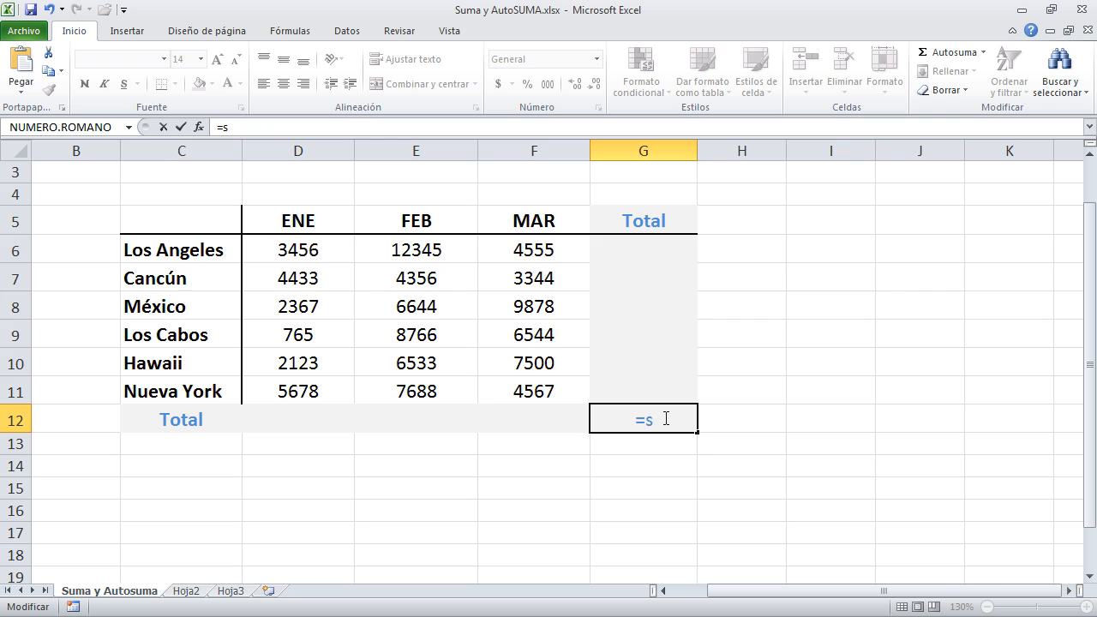
pyautogui.write('u')
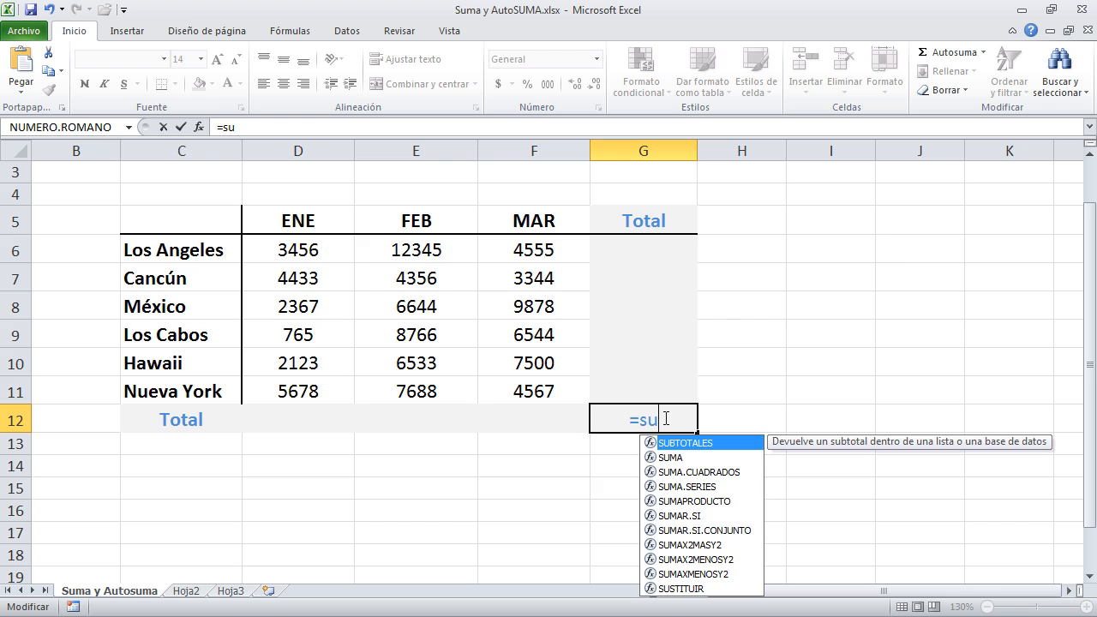
pyautogui.write('m')
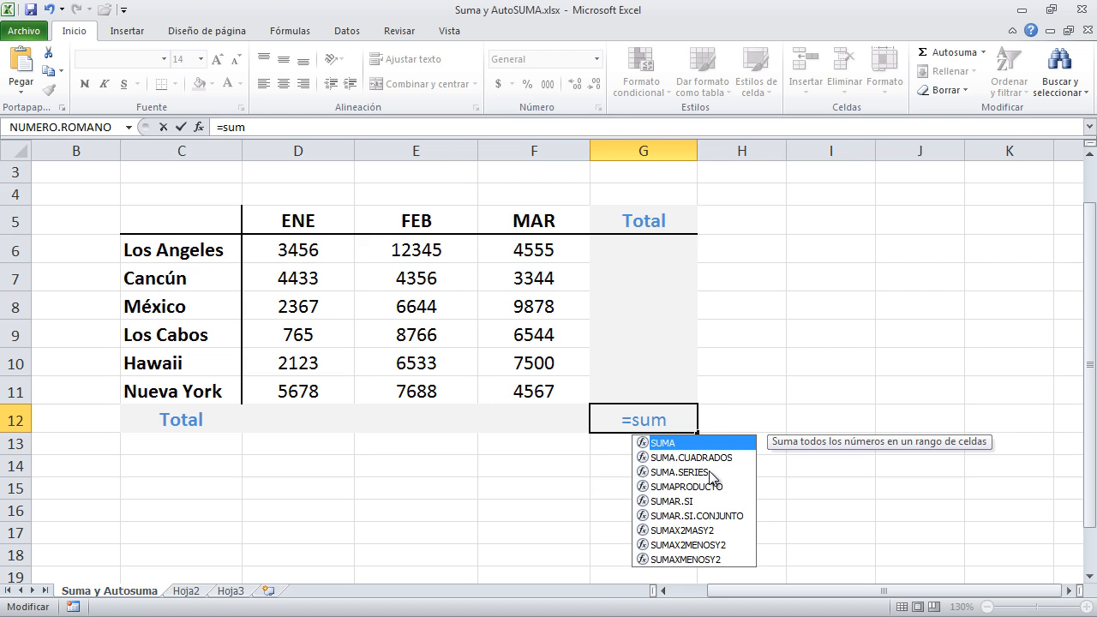
pyautogui.doubleClick(697, 444)
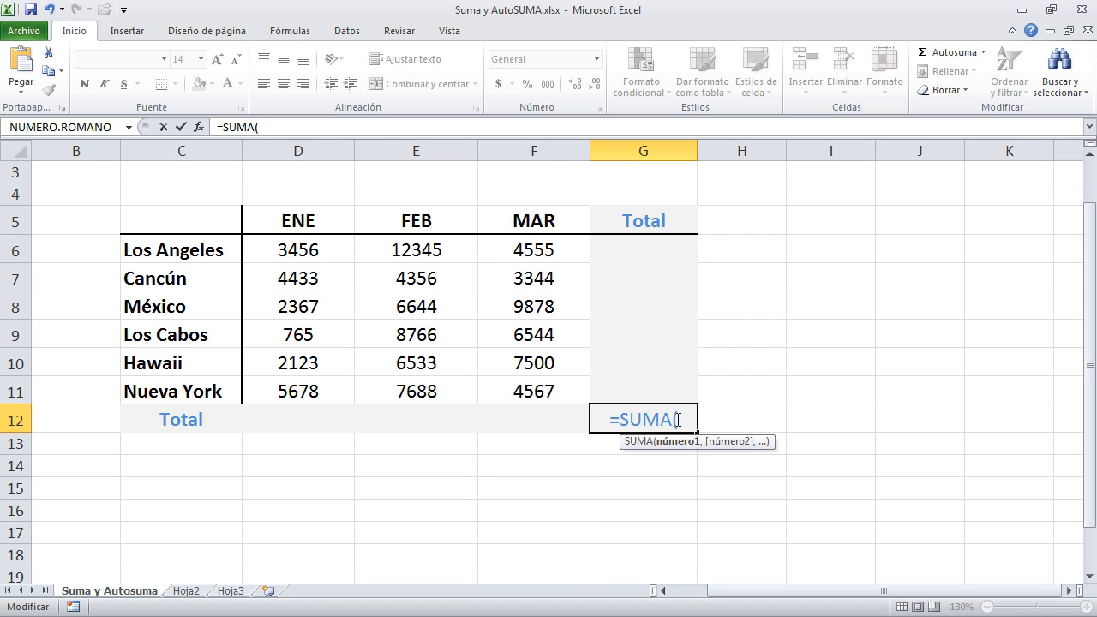
# Try E7 and F8:F10 as the SUMA argument in G12, and cancel the formula
pyautogui.click(396, 283)
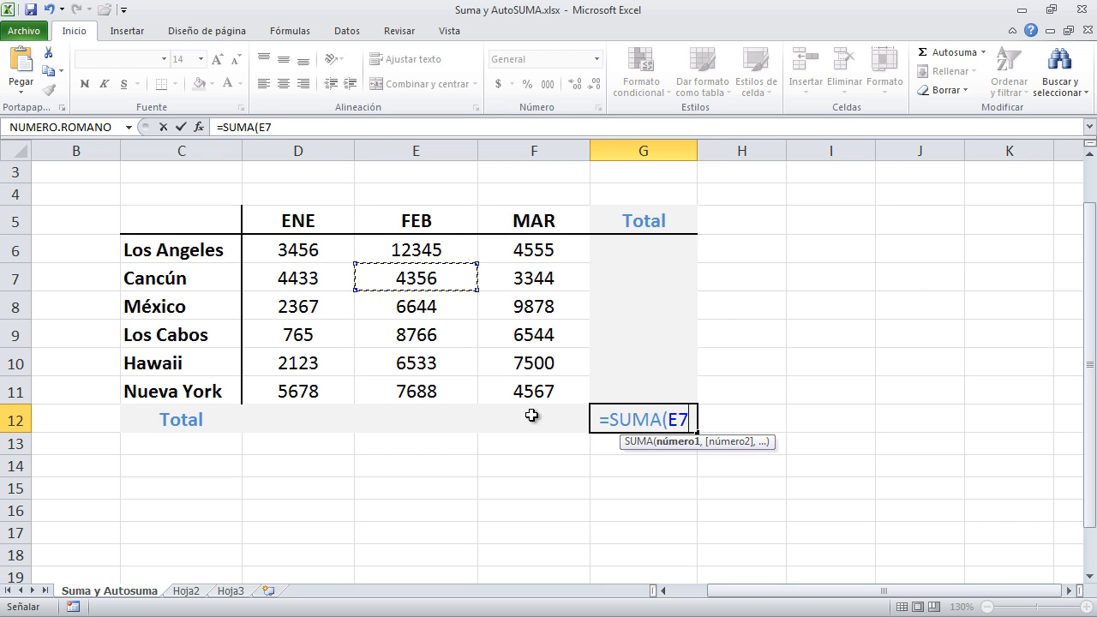
pyautogui.moveTo(521, 312); pyautogui.dragTo(535, 364)
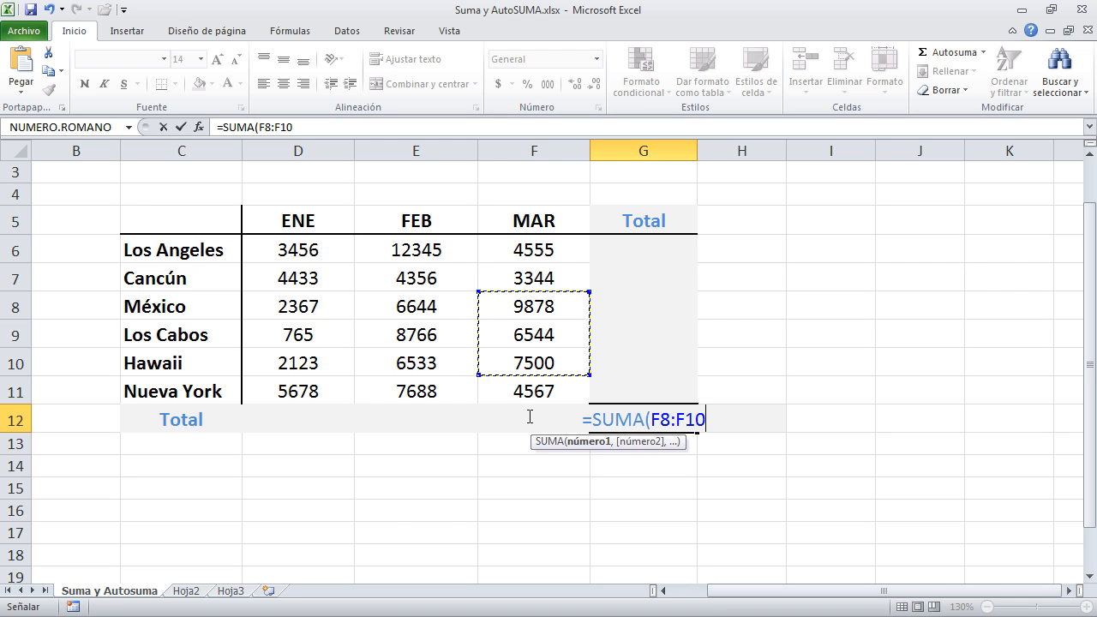
pyautogui.press('Escape')
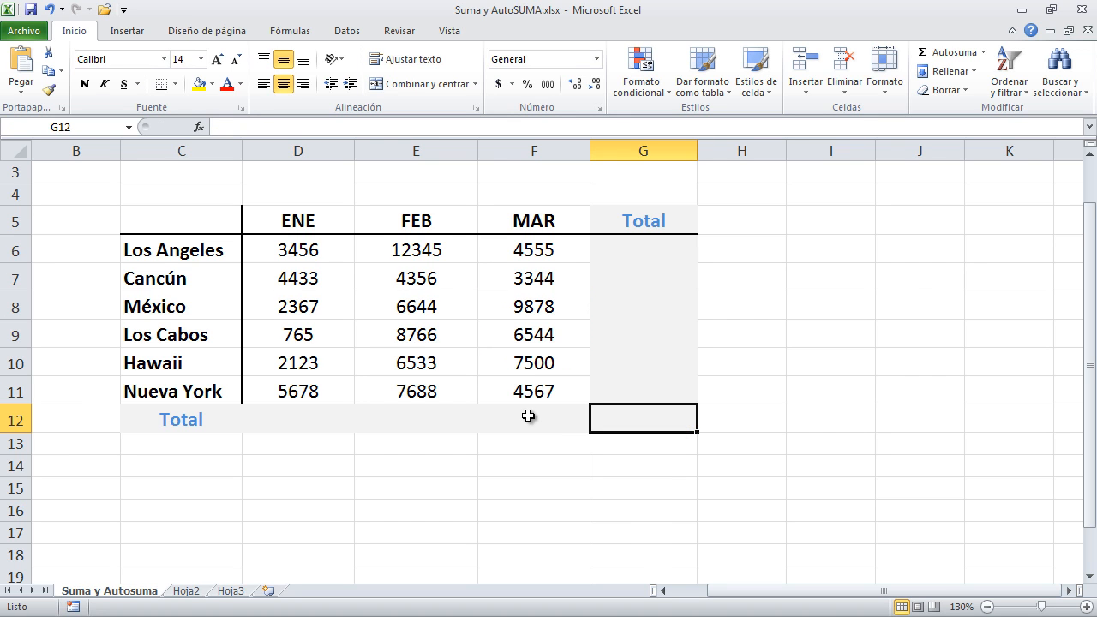